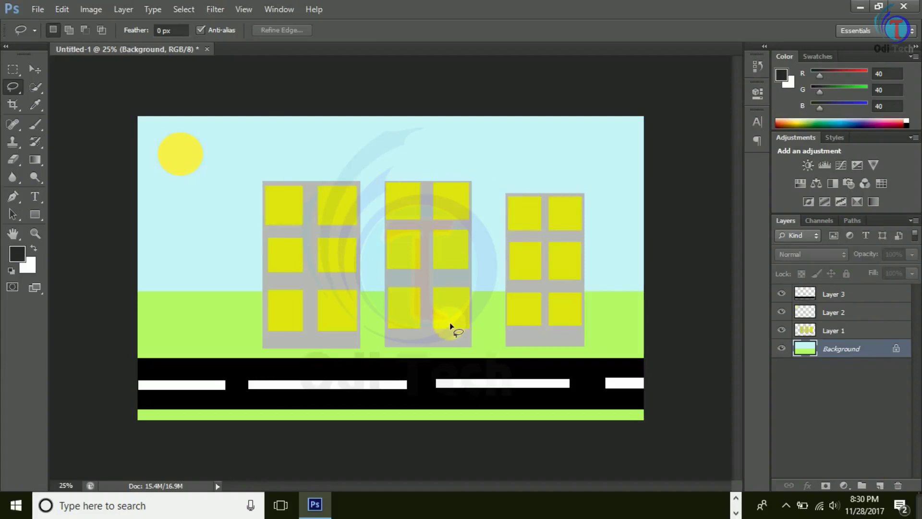
{"action": "right_click", "coordinate": [16, 90]}
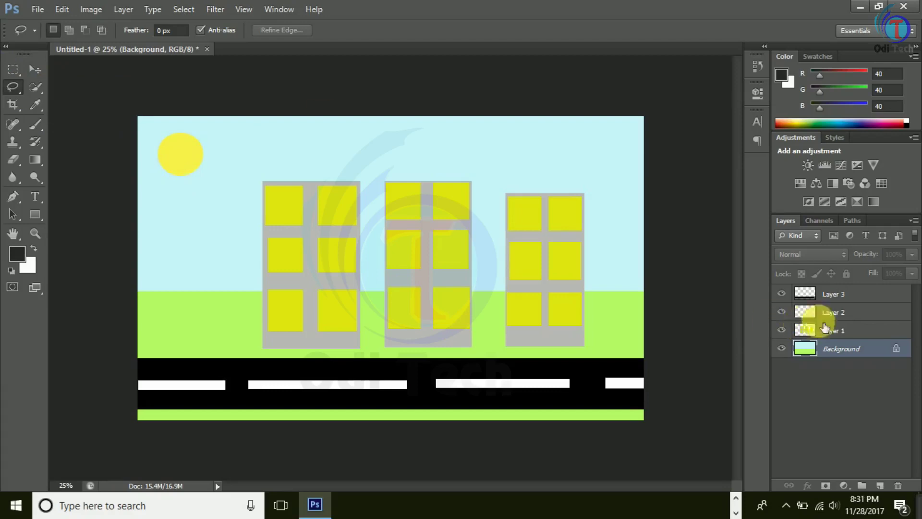
Toggle the visibility of Layer 3 to check its content and rename the layer to "road"
{"action": "left_click", "coordinate": [810, 297]}
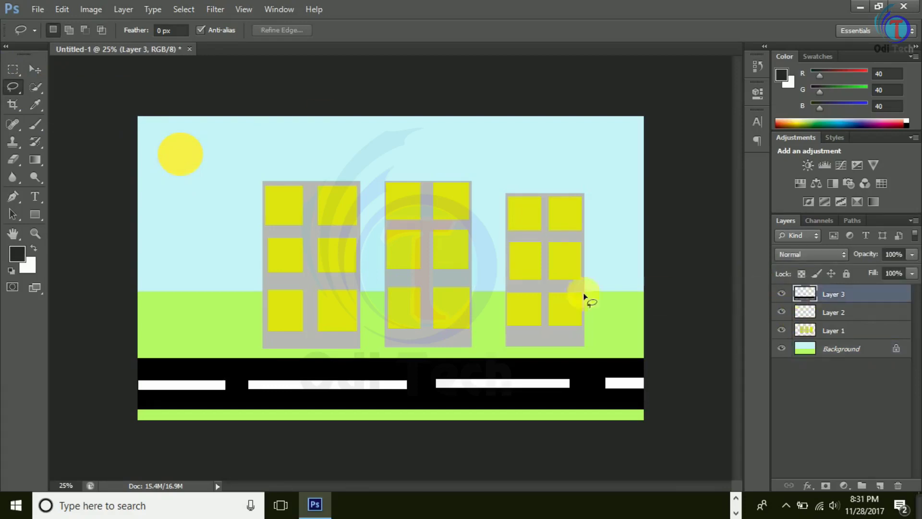
{"action": "left_click", "coordinate": [831, 315]}
{"action": "left_click", "coordinate": [781, 294]}
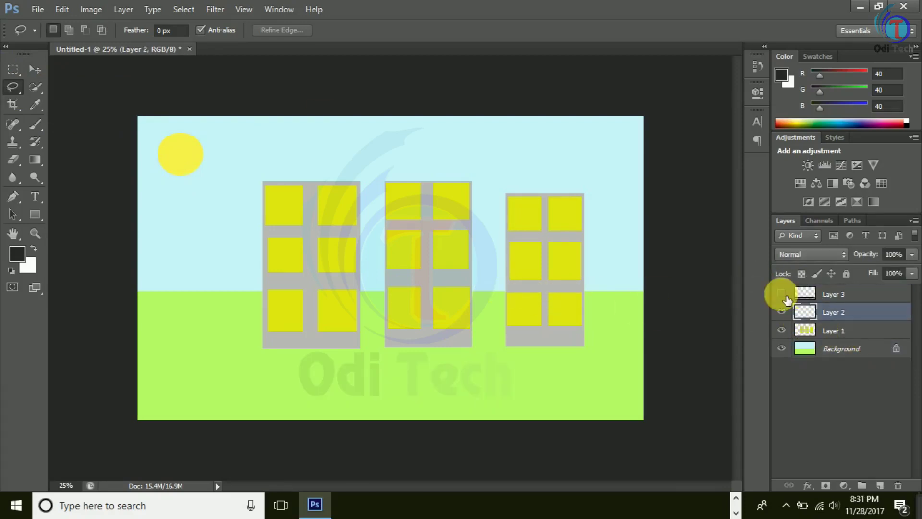
{"action": "left_click", "coordinate": [781, 294]}
{"action": "left_click", "coordinate": [782, 294]}
{"action": "left_click", "coordinate": [784, 294]}
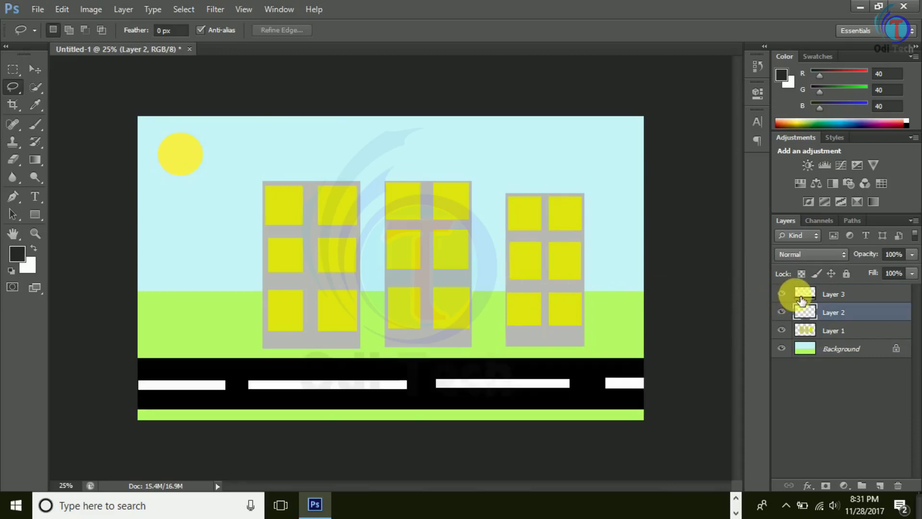
{"action": "left_click", "coordinate": [834, 295]}
{"action": "double_click", "coordinate": [843, 299]}
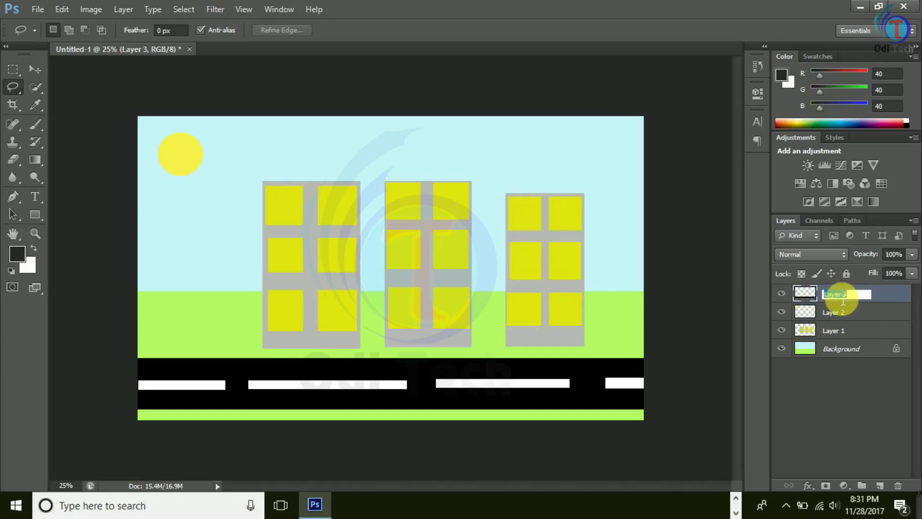
{"action": "type", "text": "road"}
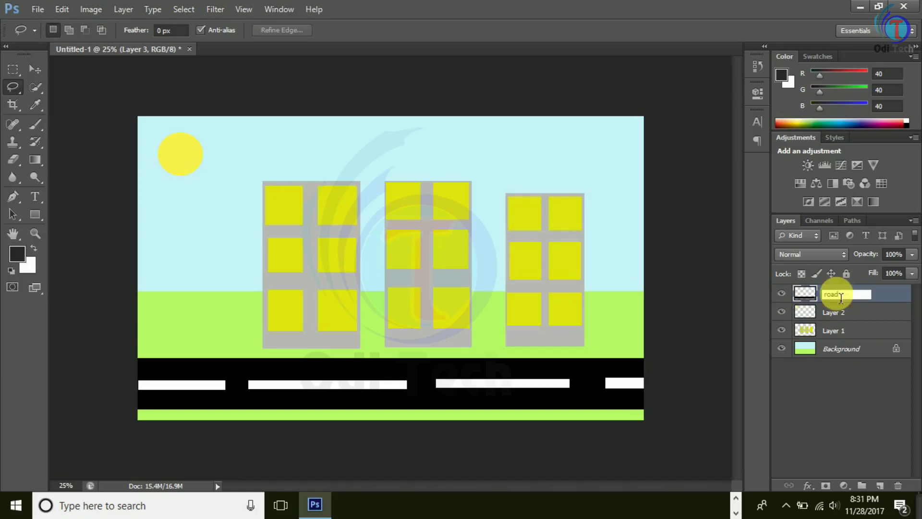
Hide and show Layer 2 to check its content and rename the layer to "sun"
{"action": "left_click", "coordinate": [798, 311]}
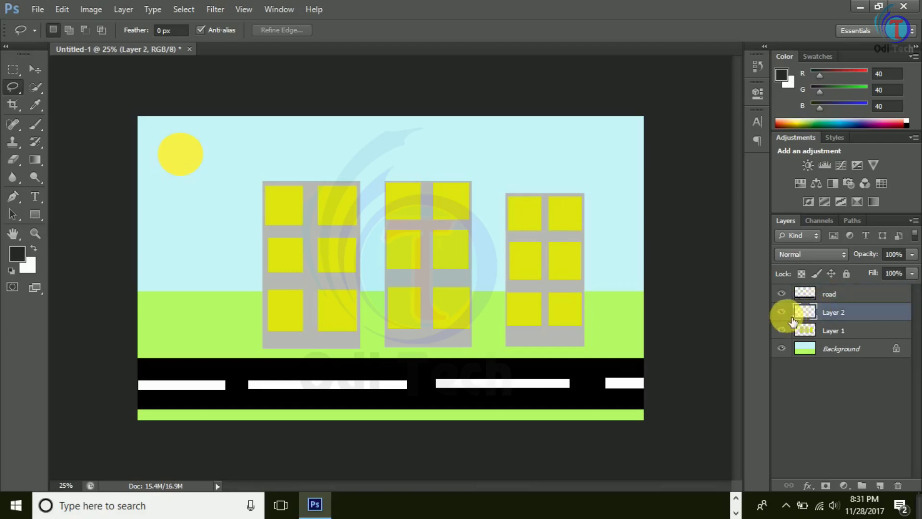
{"action": "left_click", "coordinate": [782, 313]}
{"action": "left_click", "coordinate": [782, 313]}
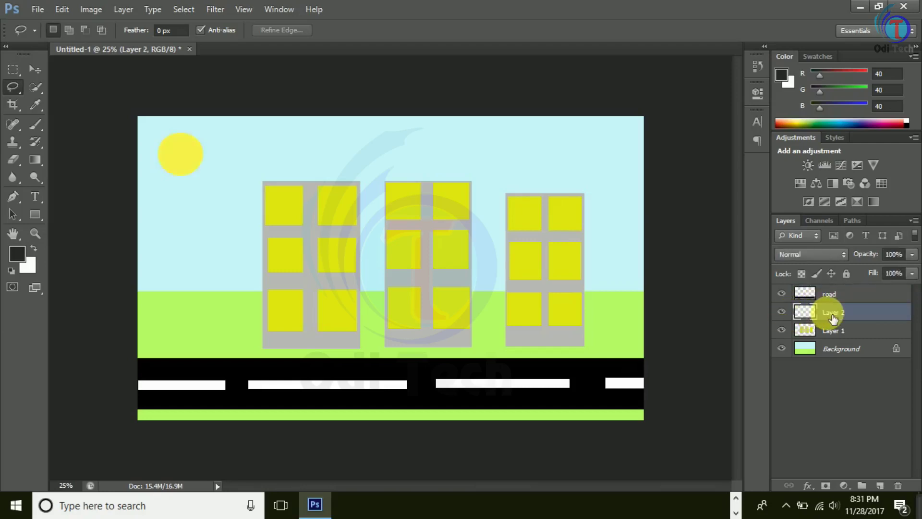
{"action": "double_click", "coordinate": [831, 313]}
{"action": "type", "text": "sun"}
Toggle the visibility of Layer 1 to check its content and rename the layer to "home"
{"action": "left_click", "coordinate": [827, 330]}
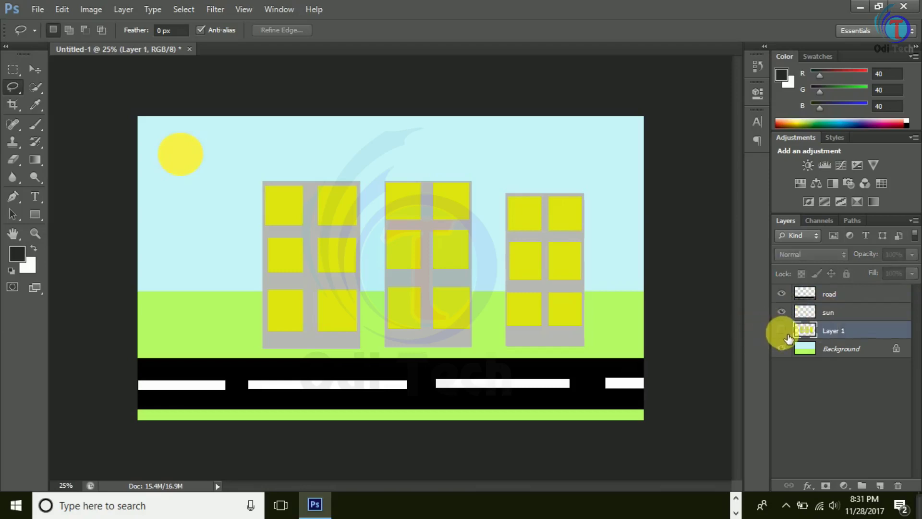
{"action": "left_click", "coordinate": [781, 330]}
{"action": "left_click", "coordinate": [782, 330]}
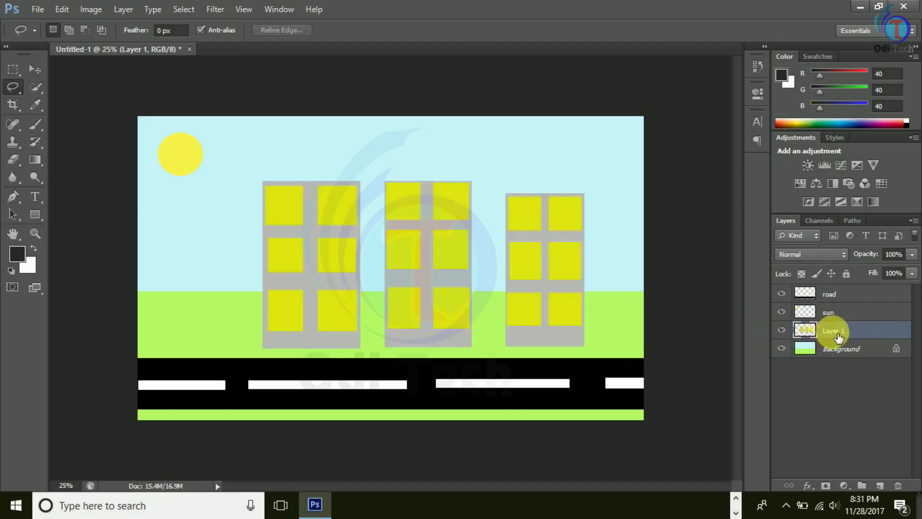
{"action": "double_click", "coordinate": [822, 336]}
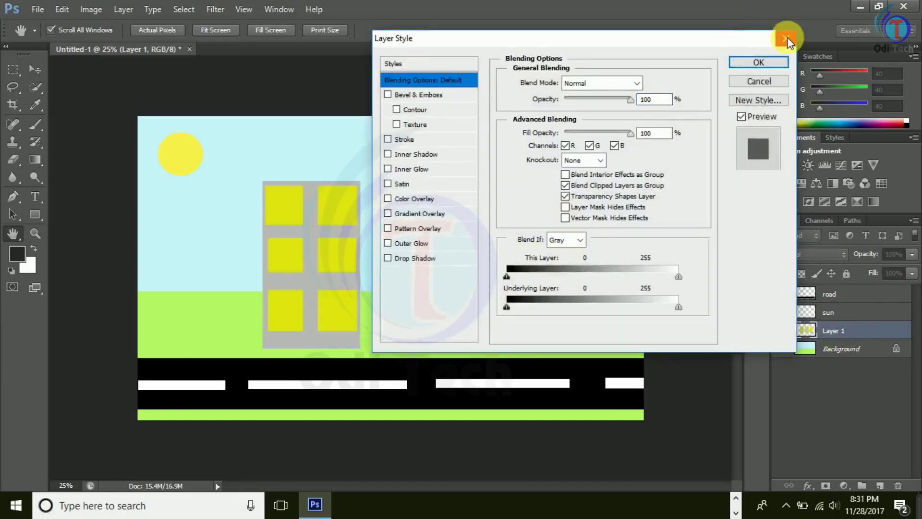
{"action": "left_click", "coordinate": [788, 36]}
{"action": "double_click", "coordinate": [843, 336]}
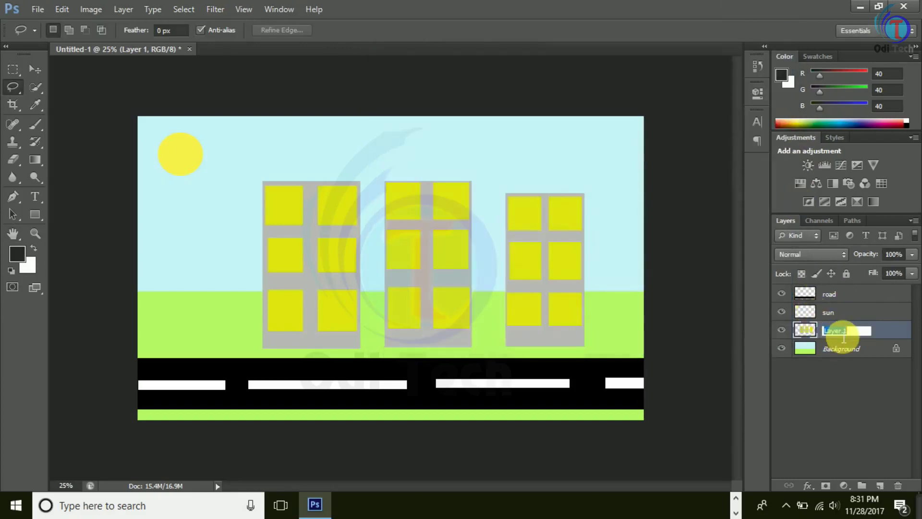
{"action": "type", "text": "home"}
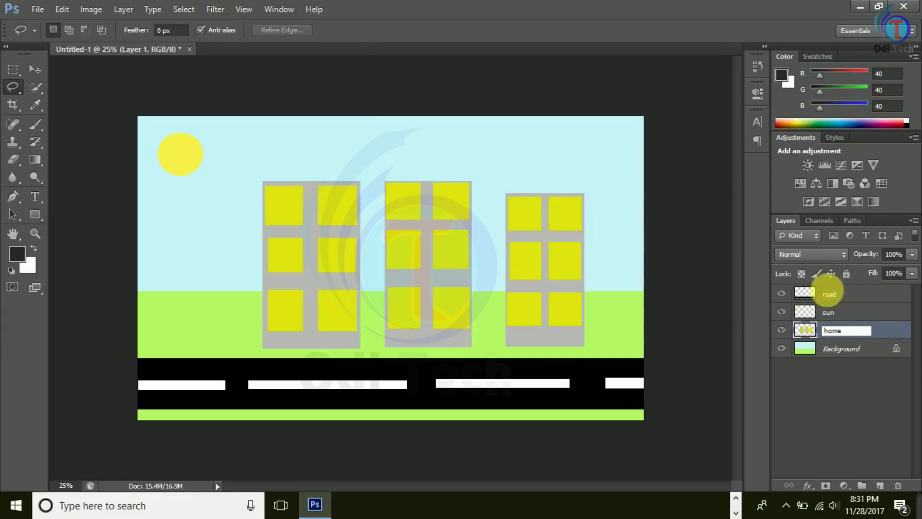
{"action": "left_click", "coordinate": [692, 237]}
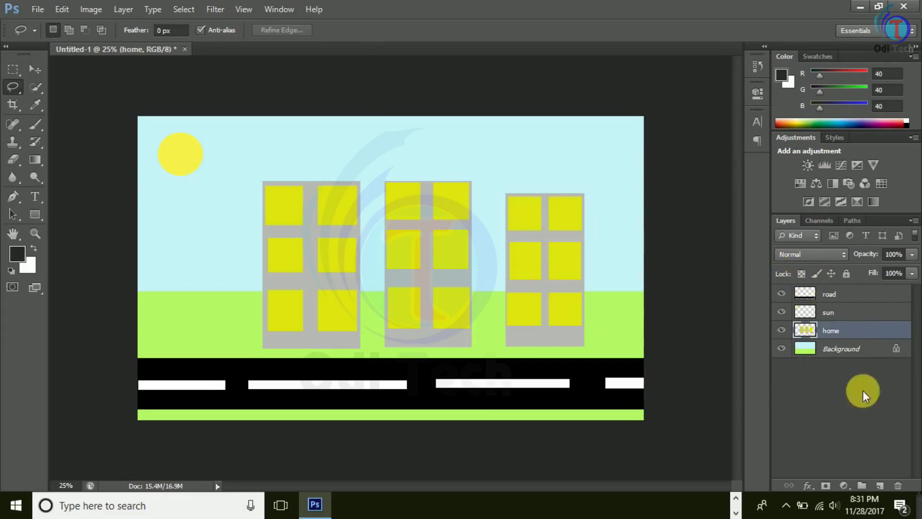
Check the home layer by hiding and showing it, and delete it to remove the buildings
{"action": "left_click", "coordinate": [783, 330]}
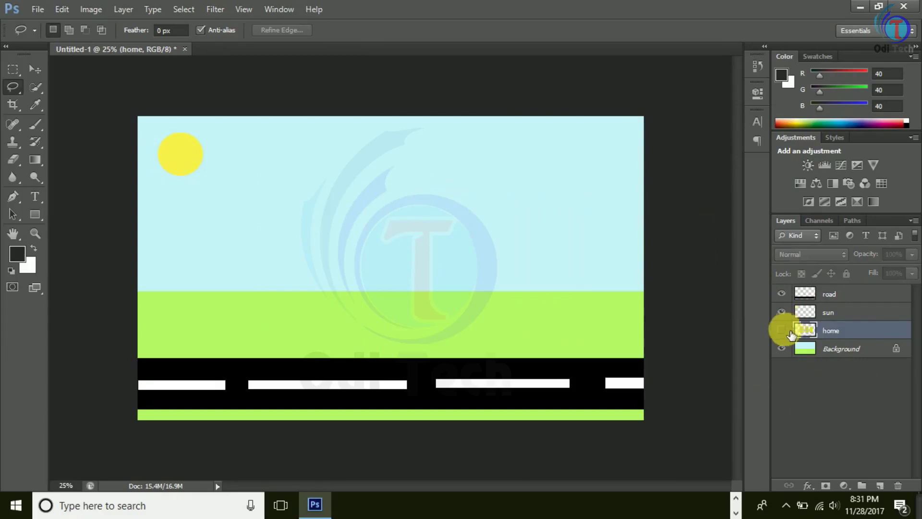
{"action": "left_click", "coordinate": [782, 330]}
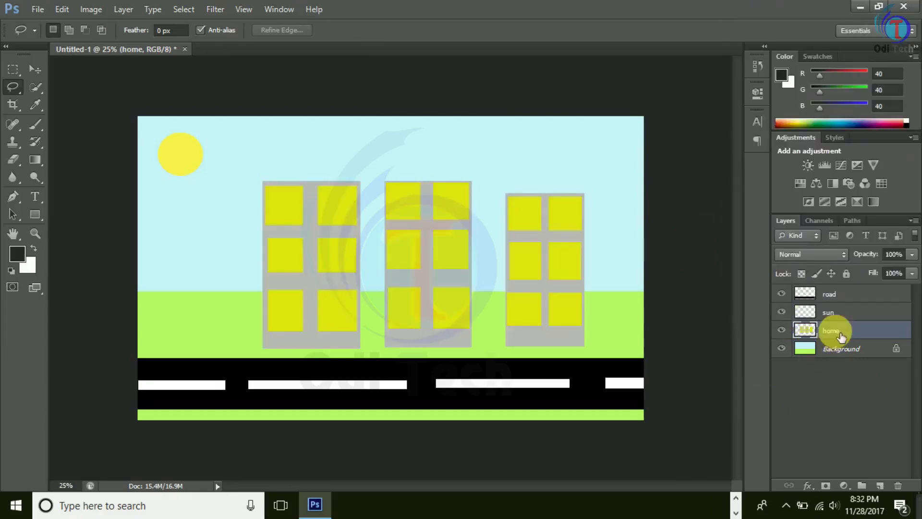
{"action": "left_click", "coordinate": [903, 487]}
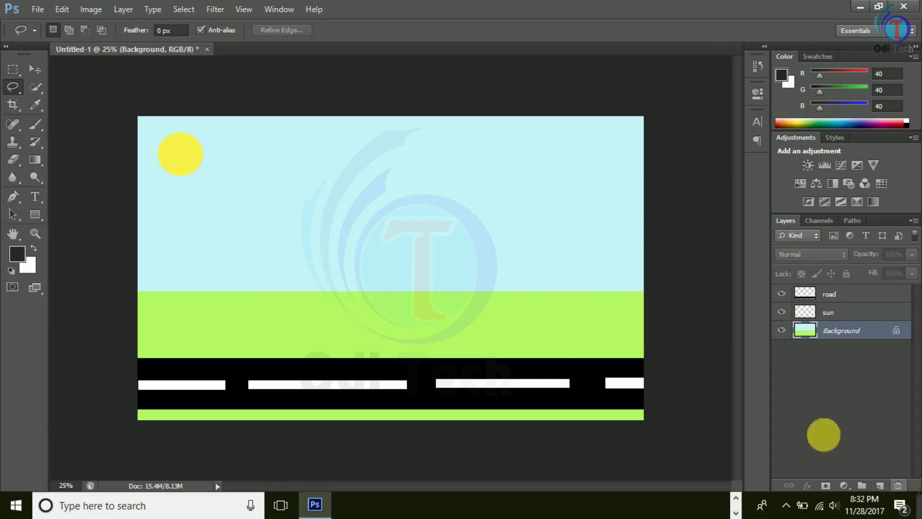
Activate the Lasso tool and add a new layer named "tree" above the road layer
{"action": "right_click", "coordinate": [17, 93]}
{"action": "left_click", "coordinate": [85, 84]}
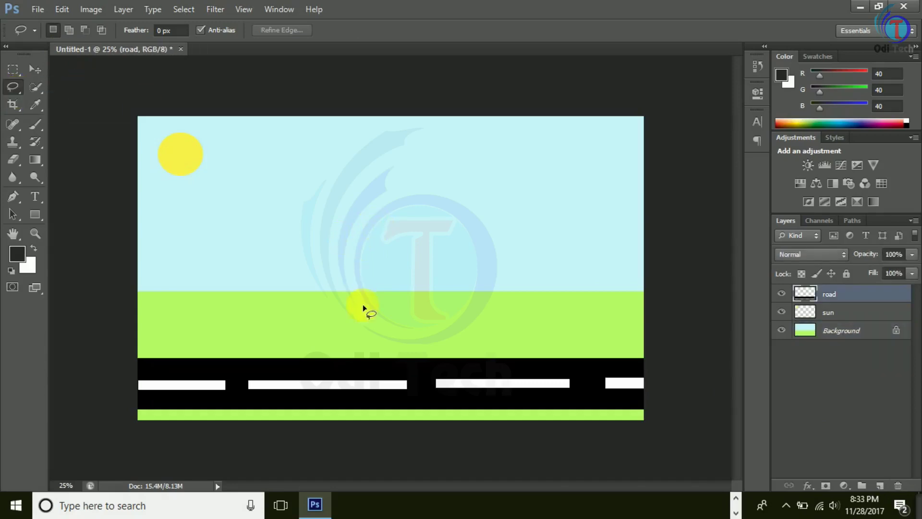
{"action": "left_click", "coordinate": [880, 485]}
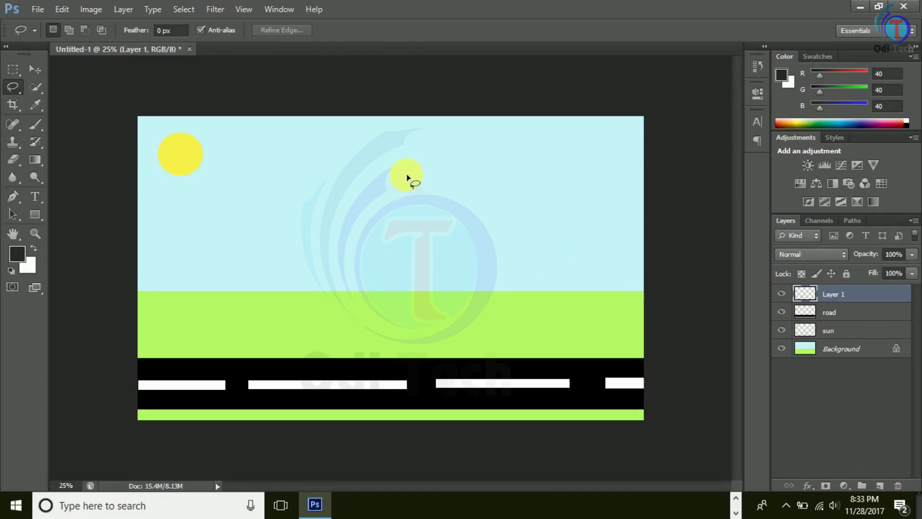
{"action": "double_click", "coordinate": [833, 294]}
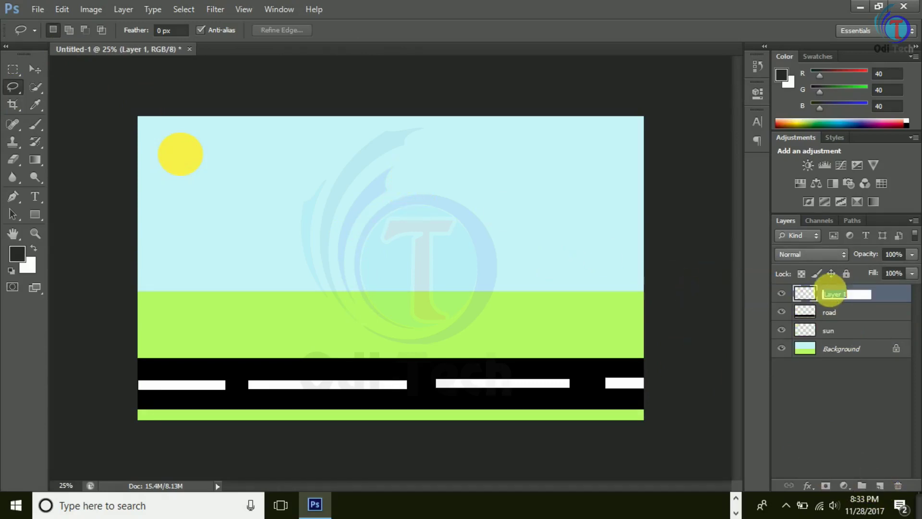
{"action": "type", "text": "tree"}
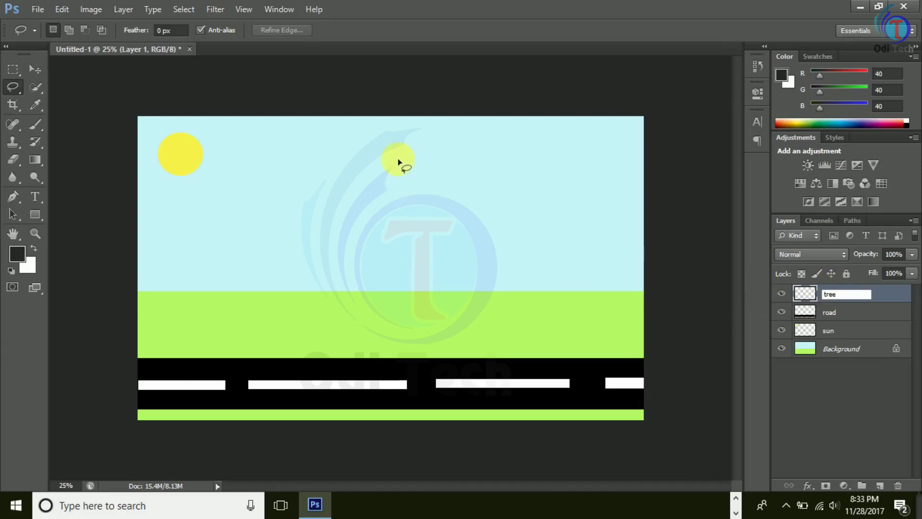
{"action": "key", "text": "Return"}
Draw a freehand, cloud-shaped lasso selection in the sky for the tree's crown
{"action": "mouse_move", "coordinate": [404, 171]}
{"action": "left_mouse_down"}
{"action": "mouse_move", "coordinate": [557, 179]}
{"action": "mouse_move", "coordinate": [592, 221]}
{"action": "left_mouse_up"}
{"action": "left_click_drag", "start_coordinate": [489, 252], "coordinate": [345, 211]}
{"action": "left_click_drag", "start_coordinate": [394, 176], "coordinate": [399, 174]}
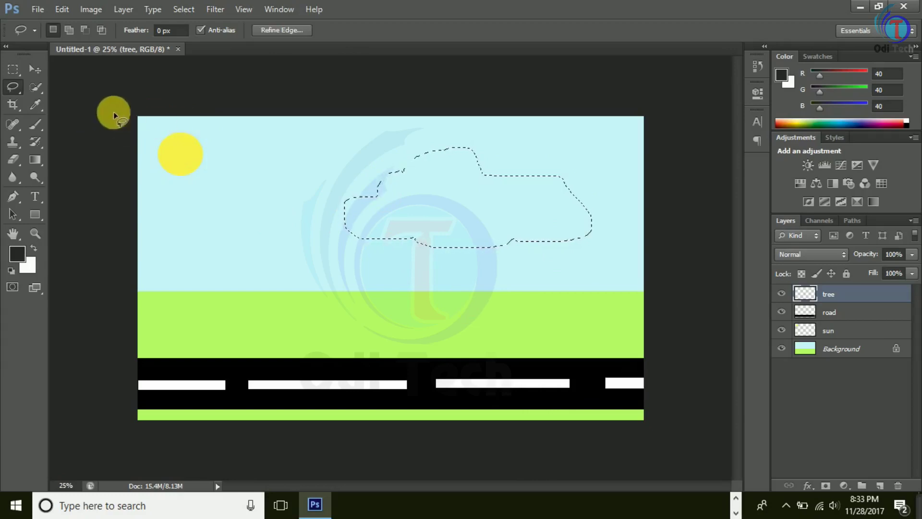
Fill the crown selection on the tree layer with dark green, colour 329f15, at 100% opacity
{"action": "left_click", "coordinate": [61, 10]}
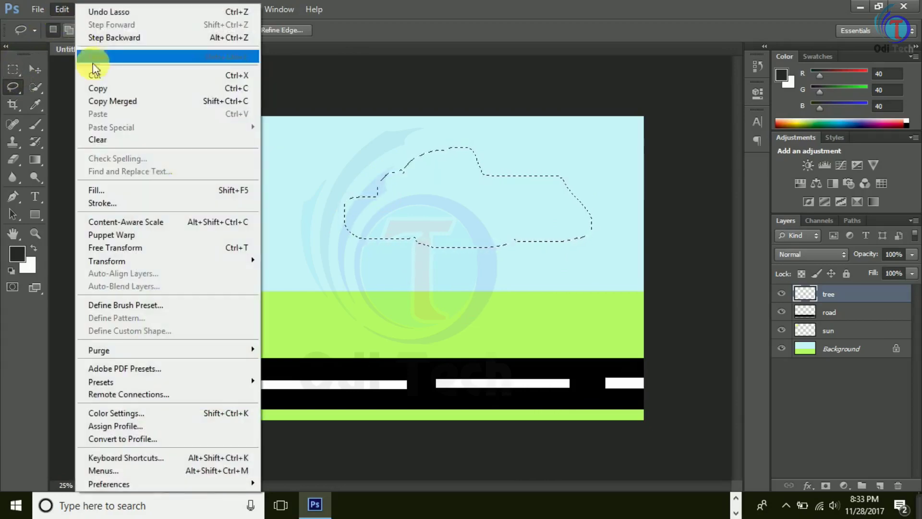
{"action": "left_click", "coordinate": [123, 188]}
{"action": "left_click", "coordinate": [416, 152]}
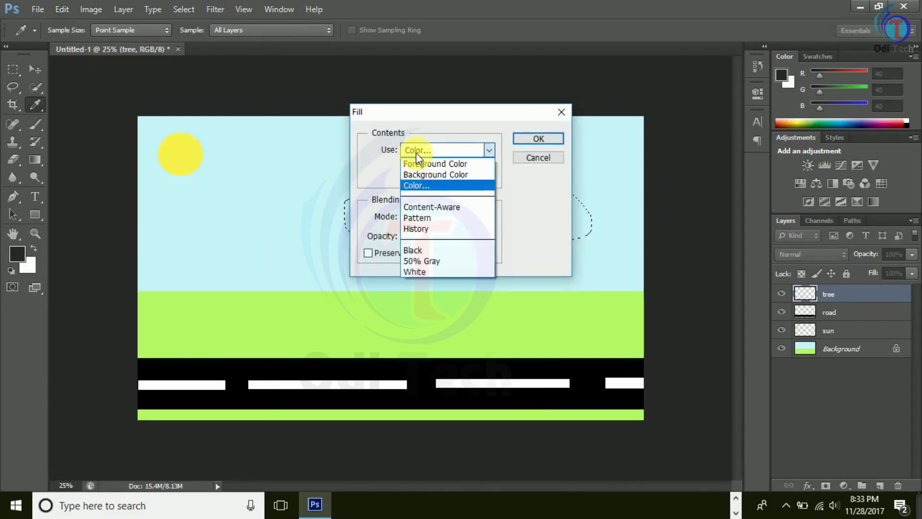
{"action": "left_click", "coordinate": [419, 185]}
{"action": "left_click", "coordinate": [470, 242]}
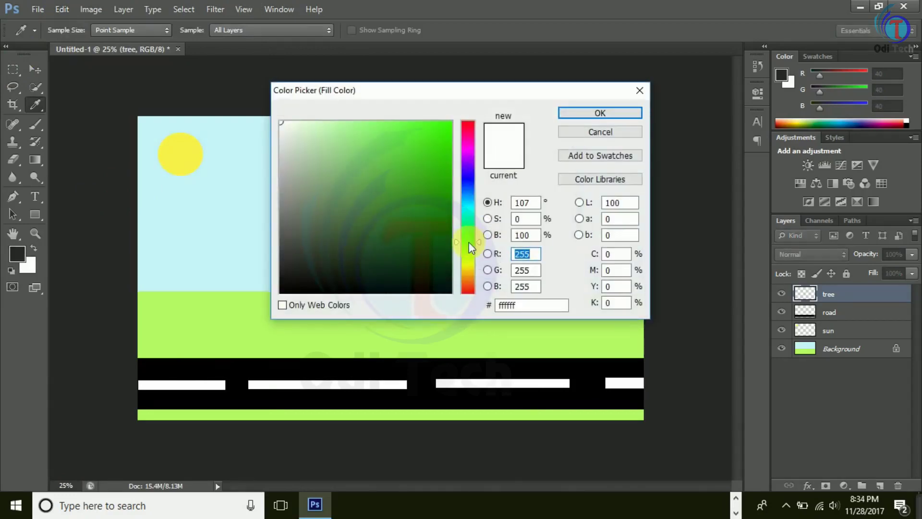
{"action": "left_click_drag", "start_coordinate": [437, 138], "coordinate": [429, 186]}
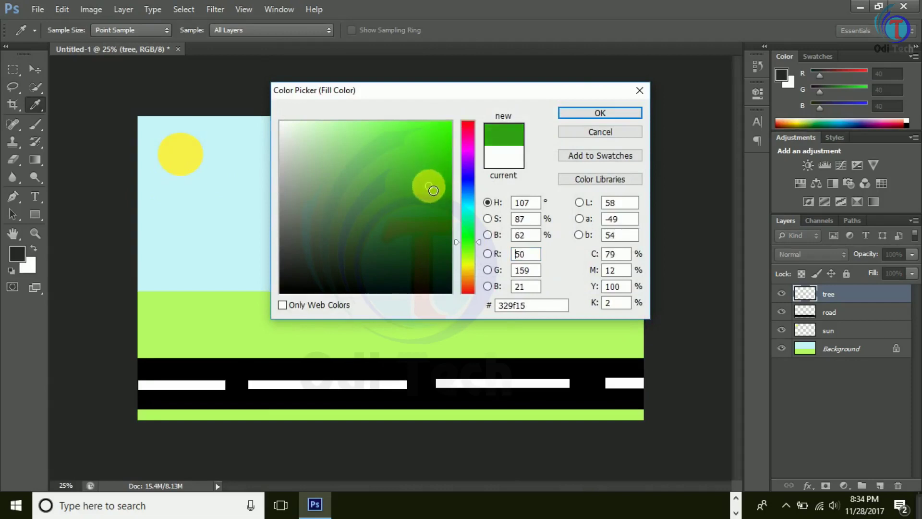
{"action": "left_click", "coordinate": [581, 111]}
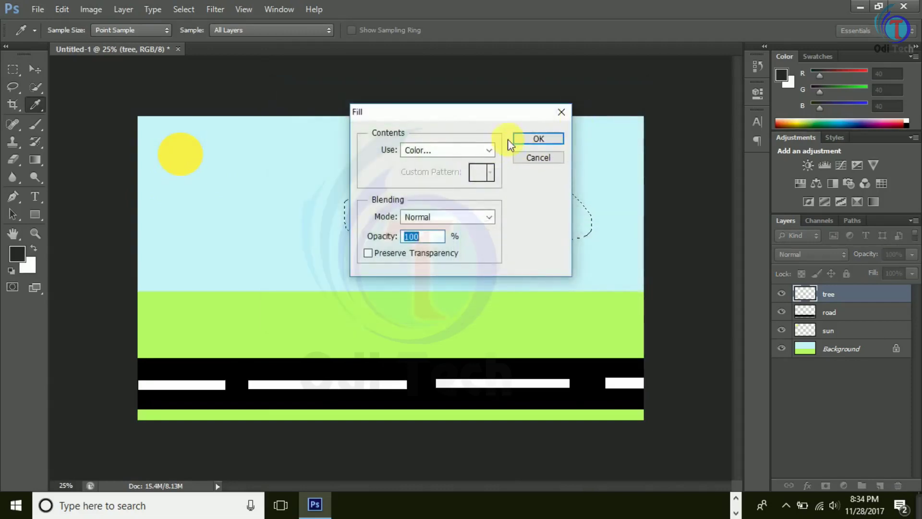
{"action": "left_click", "coordinate": [525, 139]}
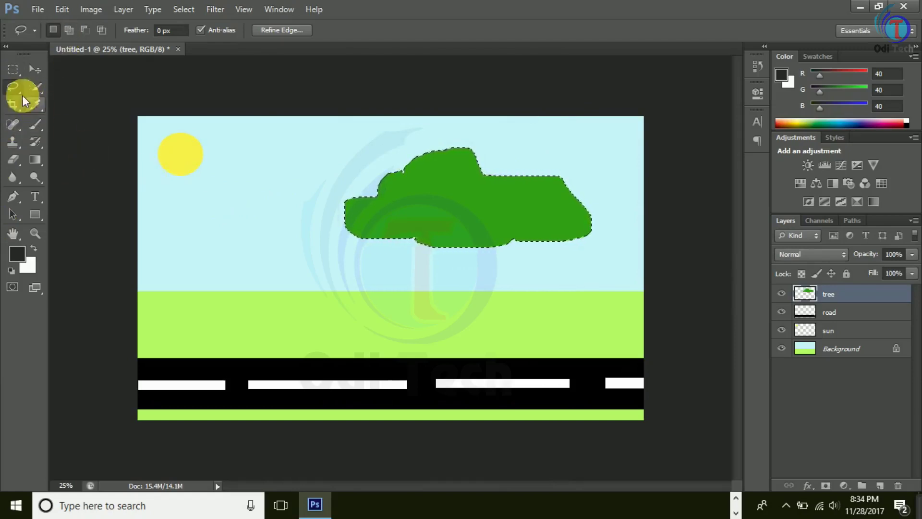
Switch to the Polygonal Lasso tool and clear the selection around the tree's crown
{"action": "right_click", "coordinate": [13, 87]}
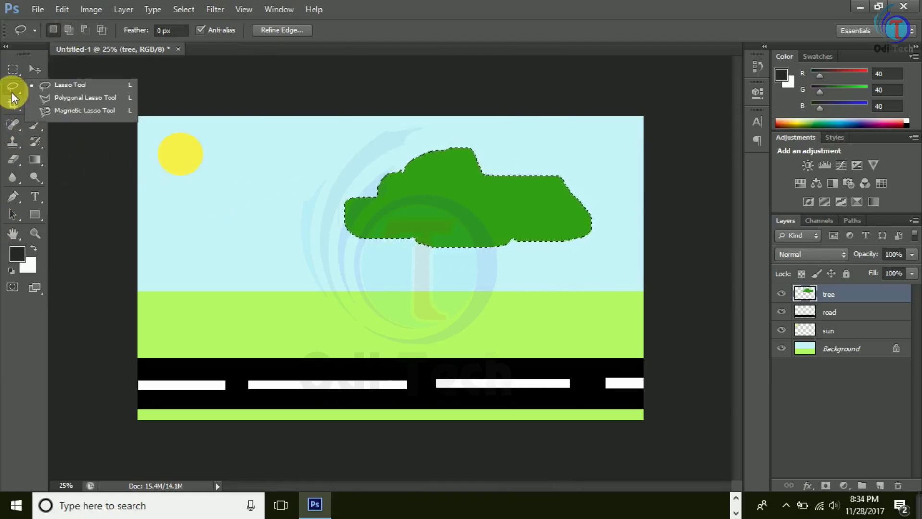
{"action": "left_click", "coordinate": [50, 97]}
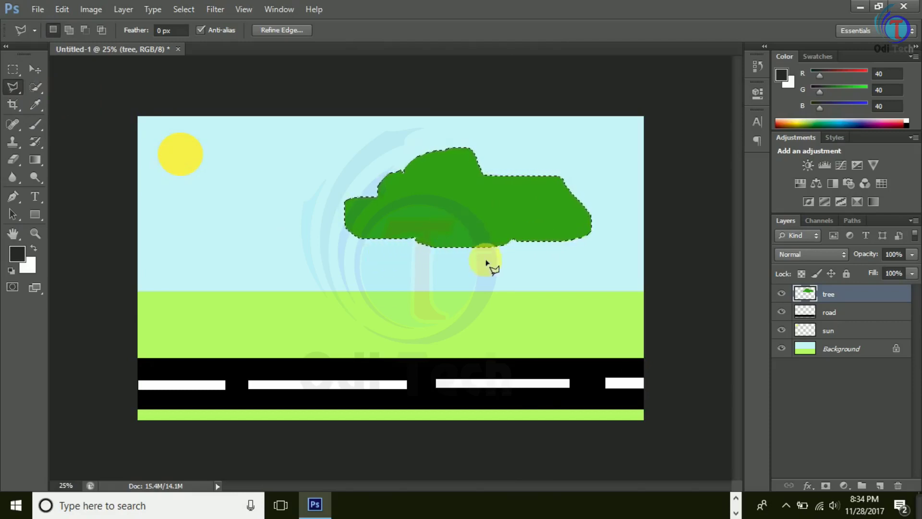
{"action": "key", "text": "ctrl+d"}
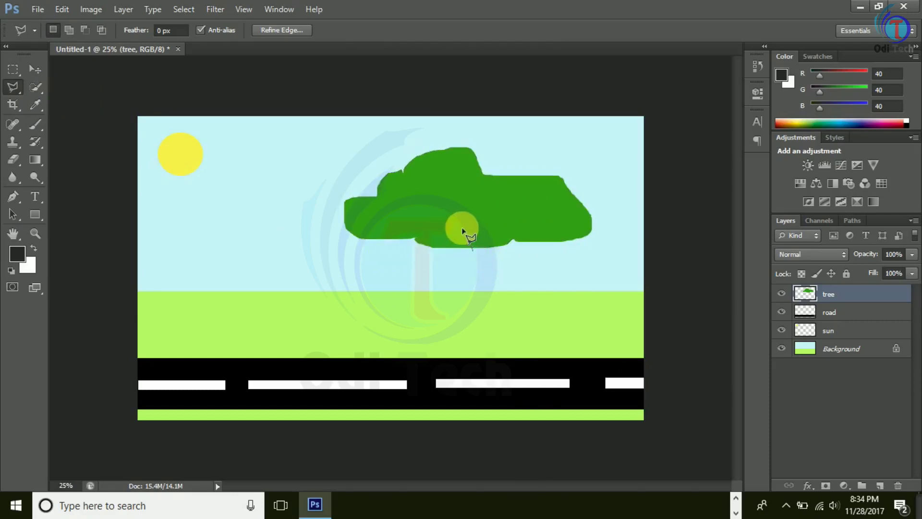
Outline a straight-edged trunk selection with two forked branches overlapping the crown and two roots spreading on the grass above the road
{"action": "left_click", "coordinate": [462, 227]}
{"action": "left_click", "coordinate": [425, 221]}
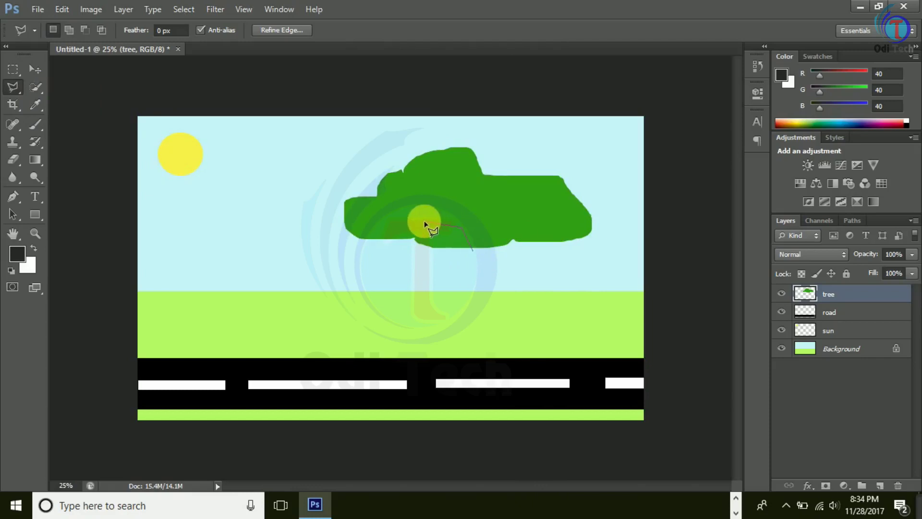
{"action": "left_click", "coordinate": [449, 249]}
{"action": "left_click", "coordinate": [453, 322]}
{"action": "left_click", "coordinate": [431, 343]}
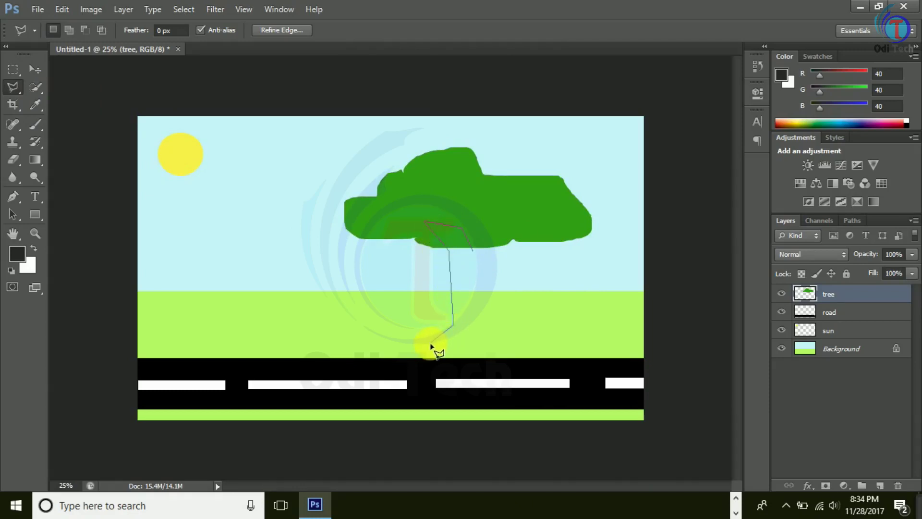
{"action": "left_click", "coordinate": [471, 348]}
{"action": "left_click", "coordinate": [477, 331]}
{"action": "left_click", "coordinate": [507, 347]}
{"action": "left_click", "coordinate": [524, 352]}
{"action": "left_click", "coordinate": [521, 328]}
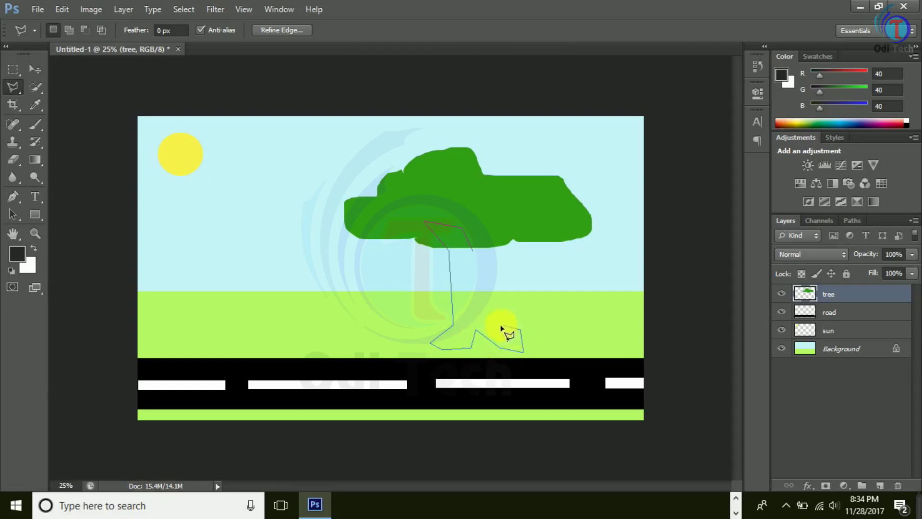
{"action": "left_click", "coordinate": [485, 281]}
{"action": "left_click", "coordinate": [490, 258]}
{"action": "left_click", "coordinate": [512, 222]}
{"action": "left_click", "coordinate": [486, 223]}
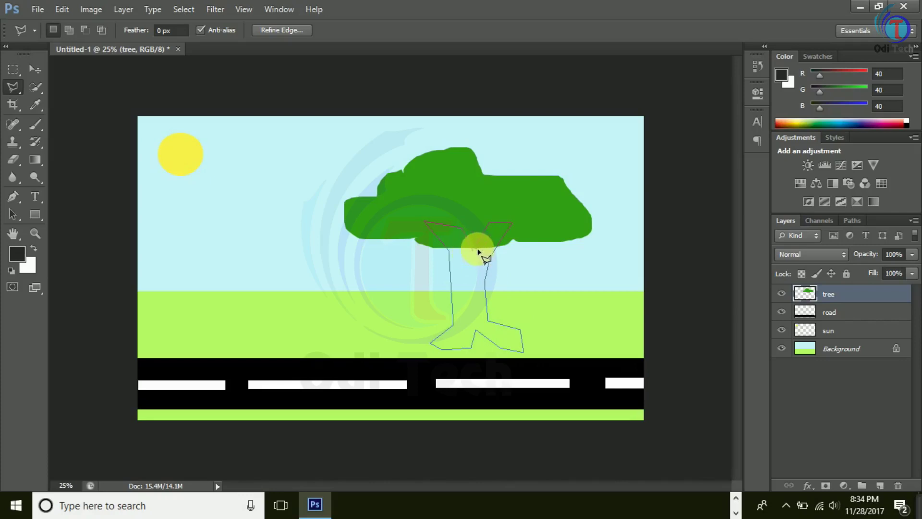
{"action": "double_click", "coordinate": [473, 248]}
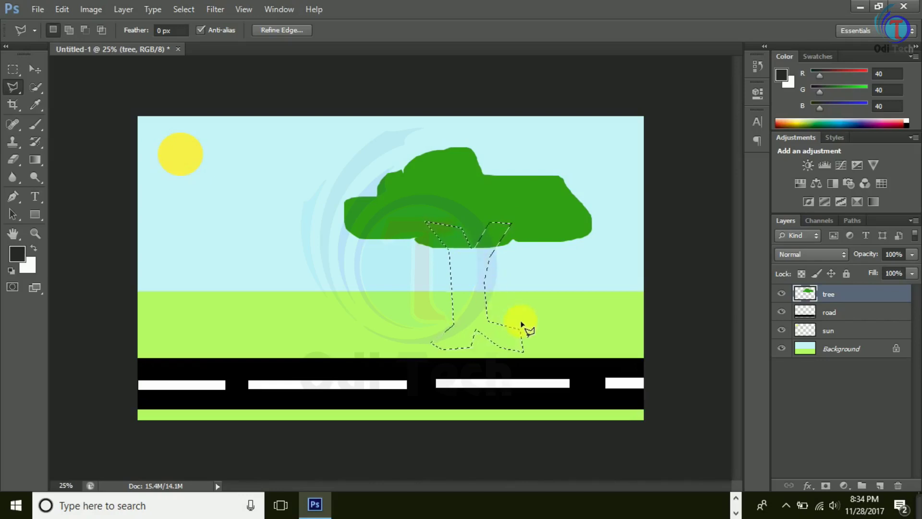
Fill the trunk selection on the tree layer with a dark brown custom colour at Normal mode and 100% opacity
{"action": "left_click", "coordinate": [62, 9]}
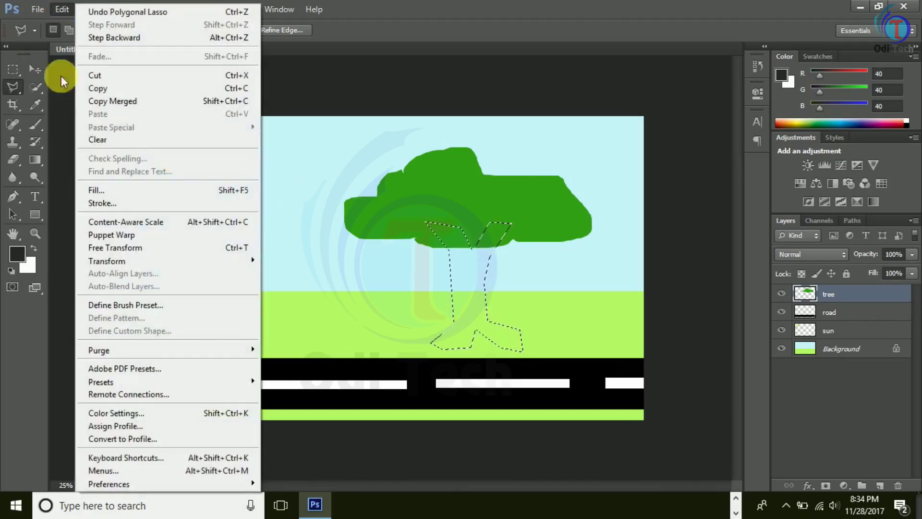
{"action": "left_click", "coordinate": [102, 190]}
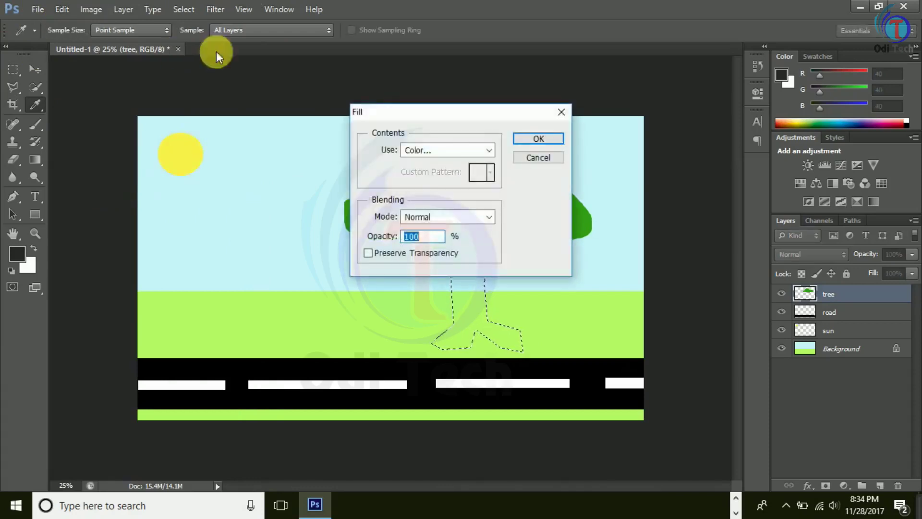
{"action": "left_click", "coordinate": [420, 153]}
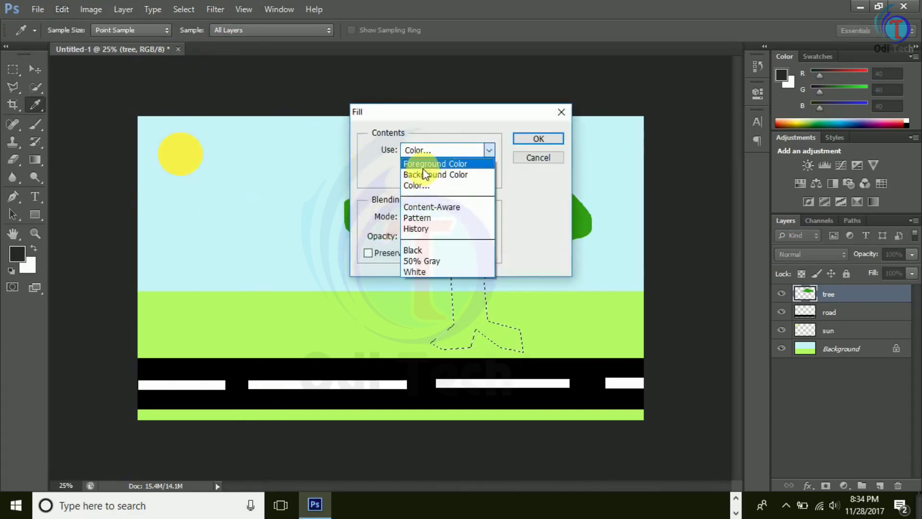
{"action": "left_click", "coordinate": [424, 183]}
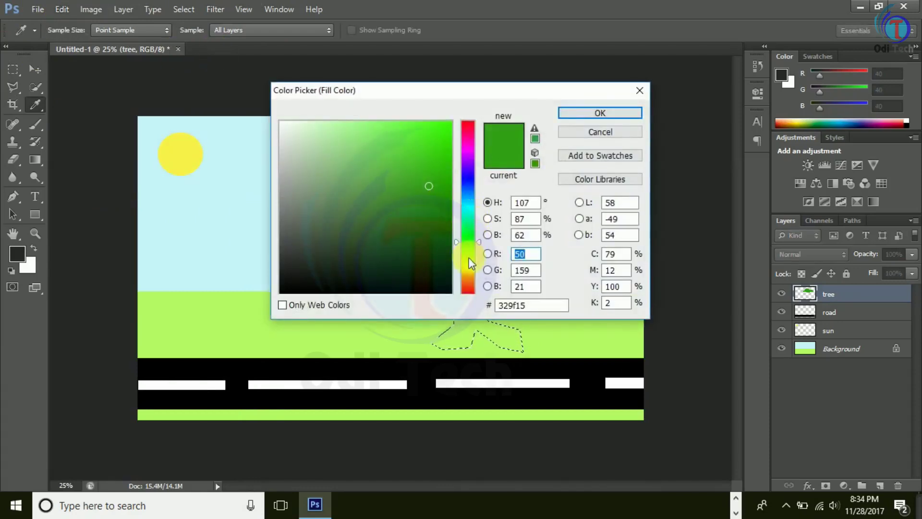
{"action": "left_click", "coordinate": [473, 272]}
{"action": "left_click_drag", "start_coordinate": [439, 260], "coordinate": [446, 223]}
{"action": "left_click", "coordinate": [593, 112]}
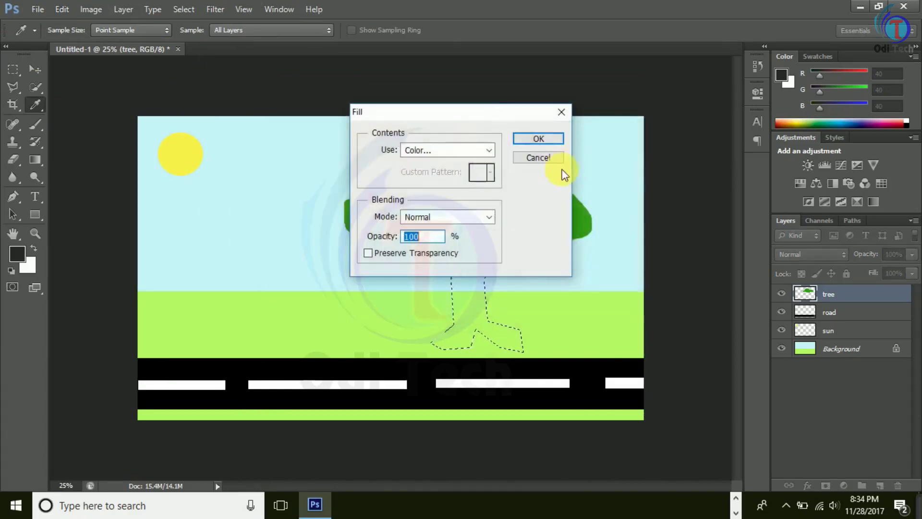
{"action": "left_click", "coordinate": [552, 140]}
Deselect the trunk and move the tree layer below the road layer
{"action": "key", "text": "l"}
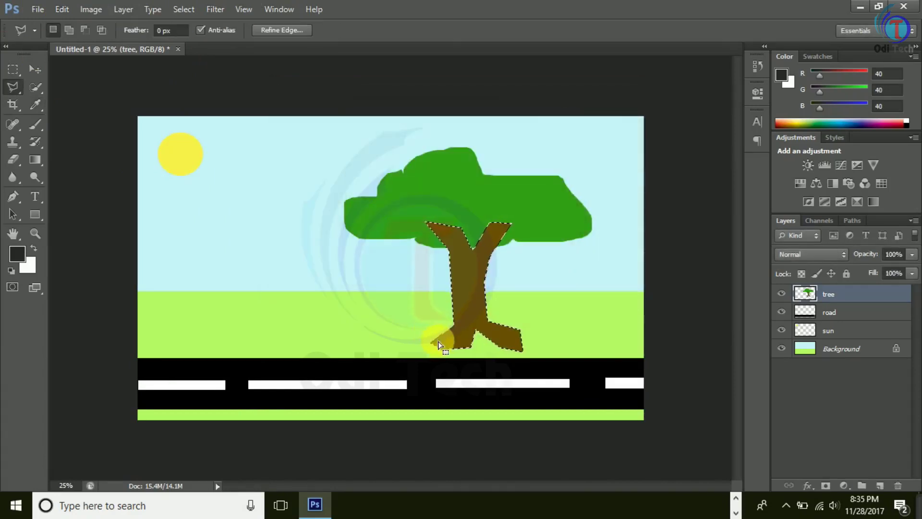
{"action": "key", "text": "ctrl+d"}
{"action": "key", "text": "ctrl+bracketleft"}
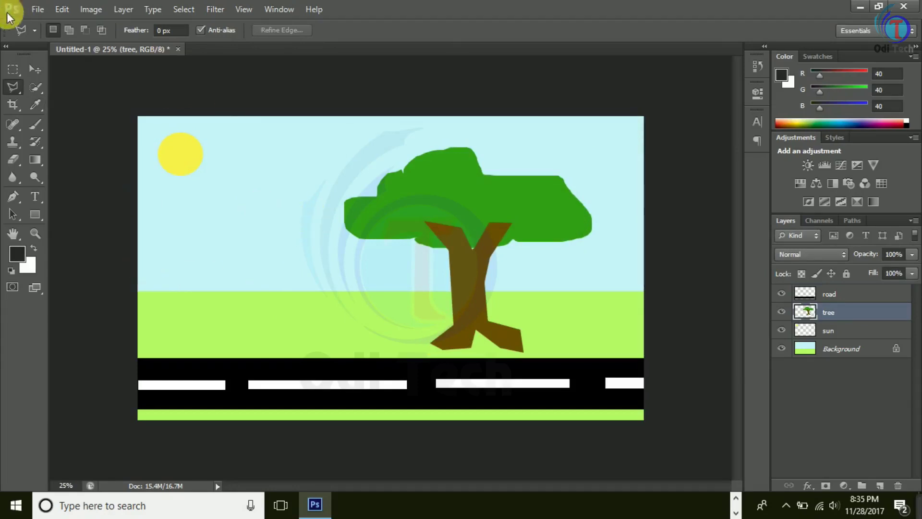
{"action": "left_click", "coordinate": [36, 10]}
{"action": "left_click", "coordinate": [45, 38]}
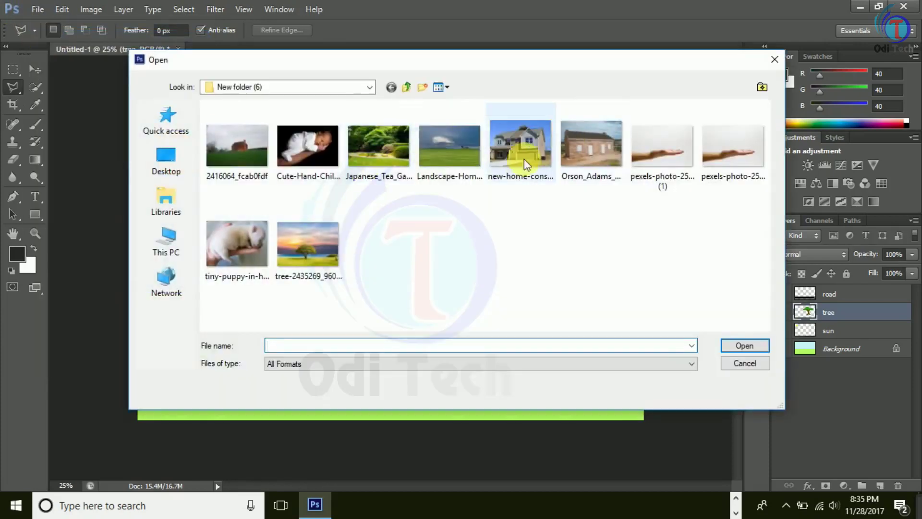
{"action": "left_click", "coordinate": [517, 163]}
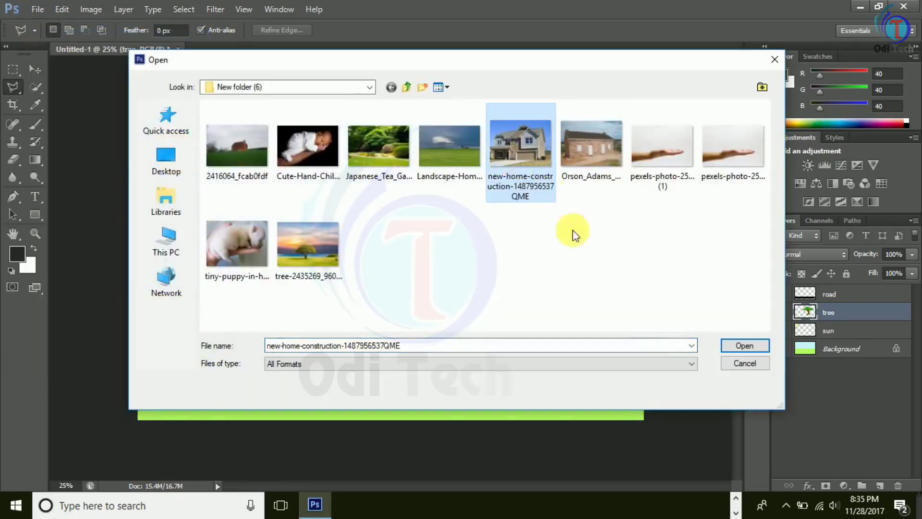
{"action": "left_click", "coordinate": [735, 346]}
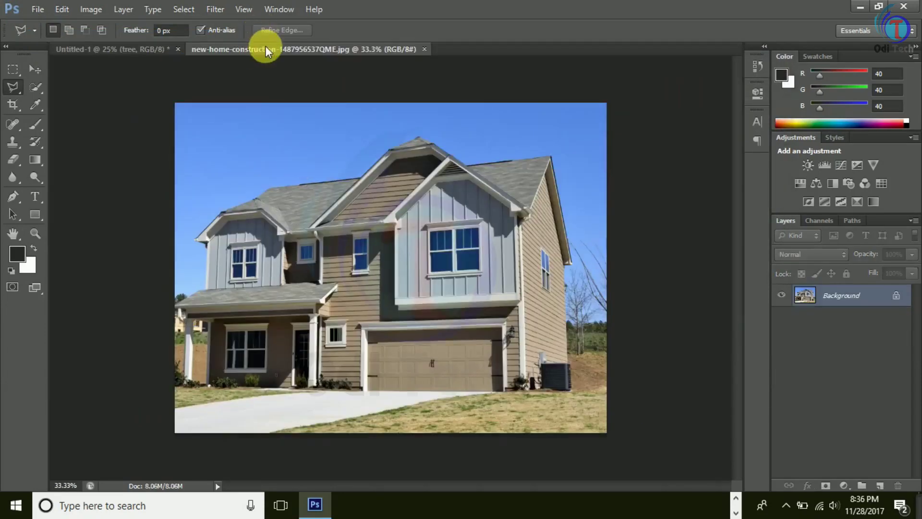
Trace the whole house with the Polygonal Lasso tool, following the porch column, walls, roof edges and ground line into a closed selection
{"action": "right_click", "coordinate": [14, 86]}
{"action": "left_click", "coordinate": [54, 100]}
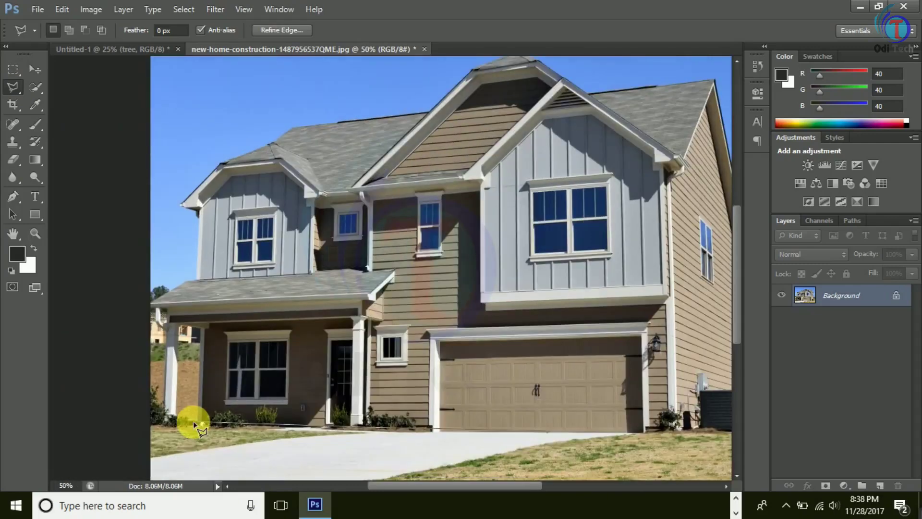
{"action": "left_click", "coordinate": [163, 423]}
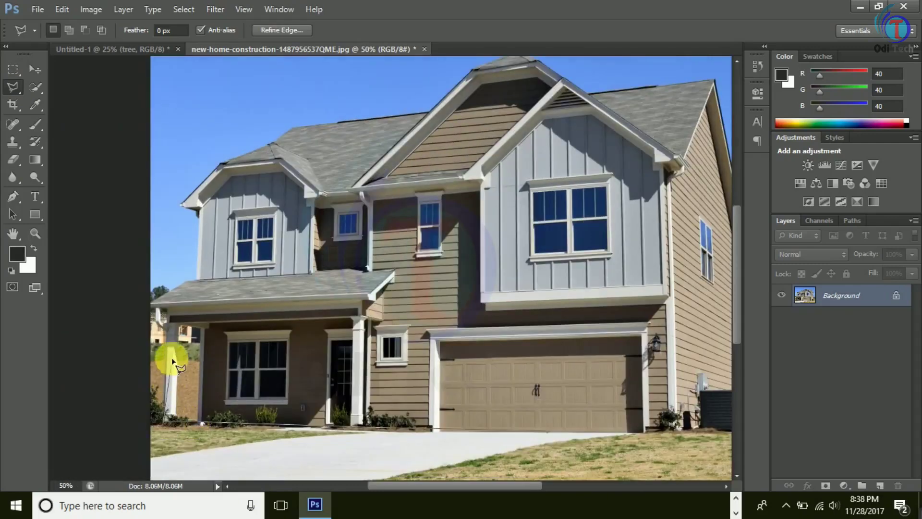
{"action": "left_click", "coordinate": [165, 310]}
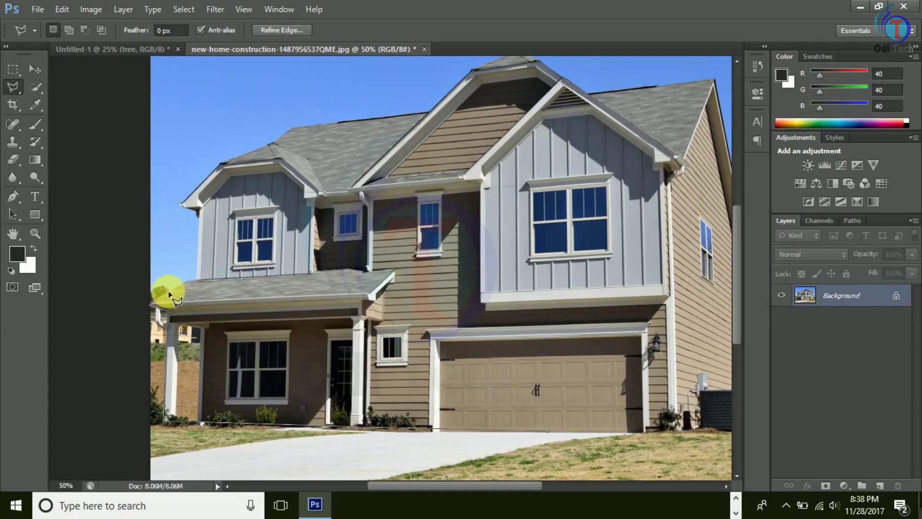
{"action": "left_click", "coordinate": [198, 280]}
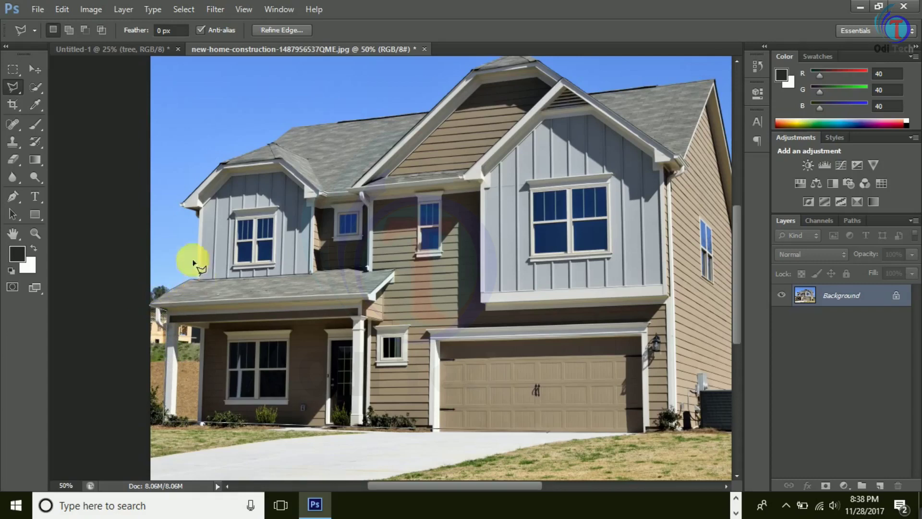
{"action": "left_click", "coordinate": [198, 210]}
{"action": "left_click", "coordinate": [180, 206]}
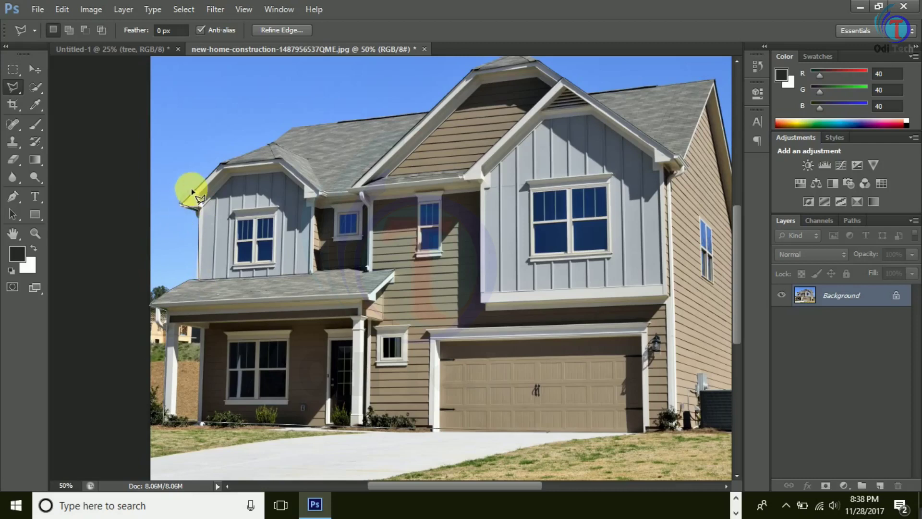
{"action": "left_click", "coordinate": [222, 163]}
{"action": "left_click", "coordinate": [272, 144]}
{"action": "left_click", "coordinate": [294, 126]}
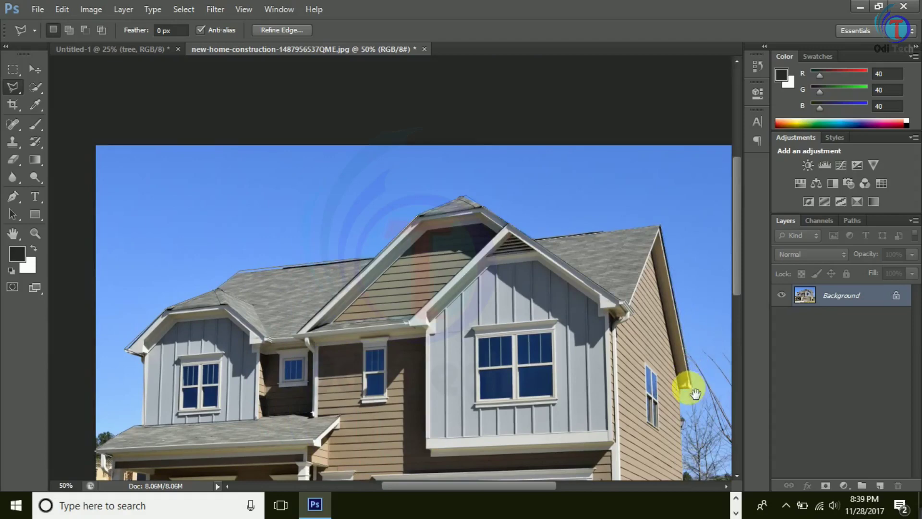
{"action": "left_click_drag", "start_coordinate": [695, 393], "coordinate": [645, 191]}
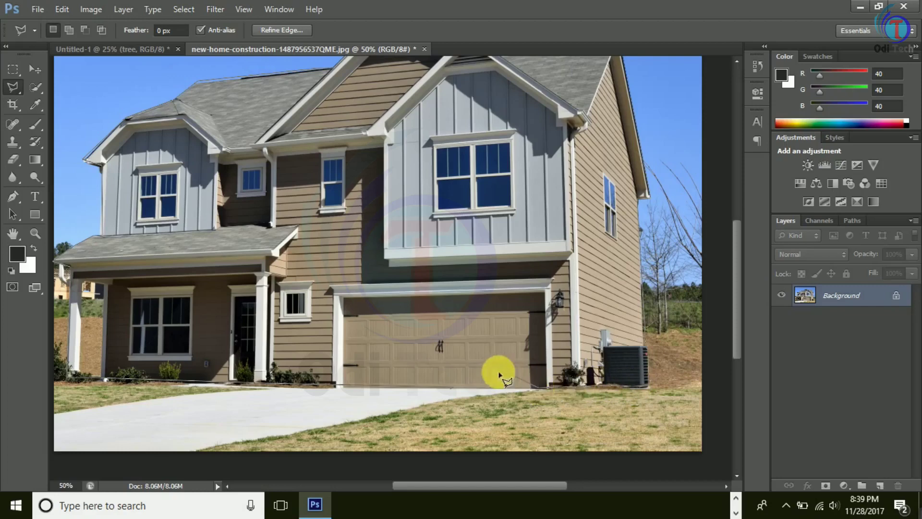
{"action": "left_click_drag", "start_coordinate": [434, 350], "coordinate": [492, 336]}
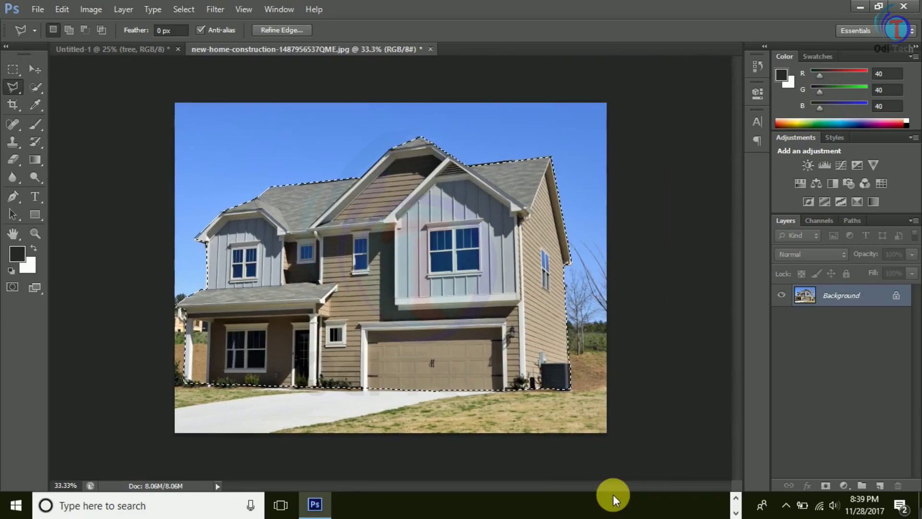
Copy the selected house to a new layer and shift the copy slightly down and right of the original
{"action": "right_click", "coordinate": [471, 280]}
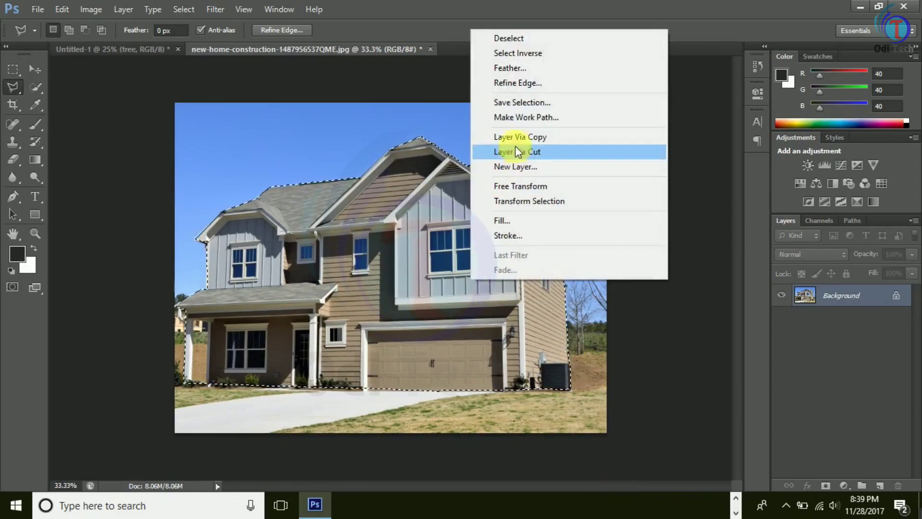
{"action": "left_click", "coordinate": [515, 134]}
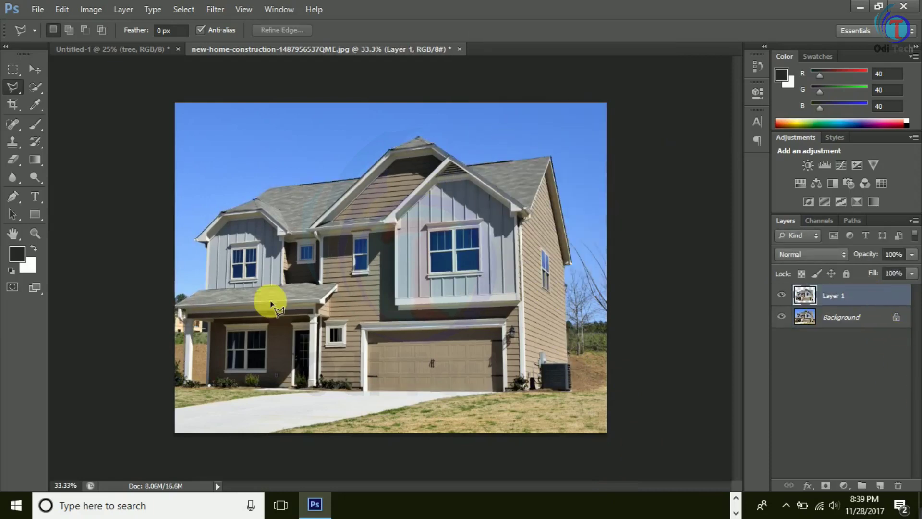
{"action": "left_click", "coordinate": [42, 73]}
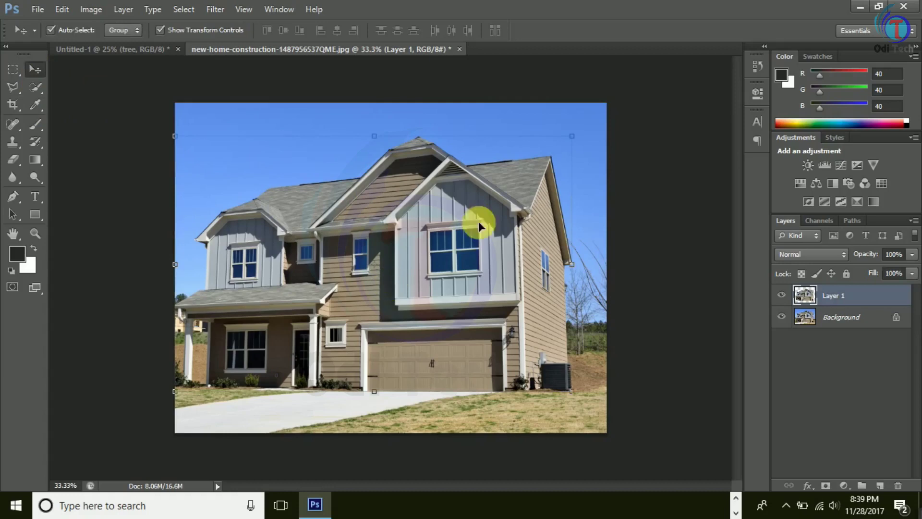
{"action": "left_click_drag", "start_coordinate": [365, 252], "coordinate": [346, 263]}
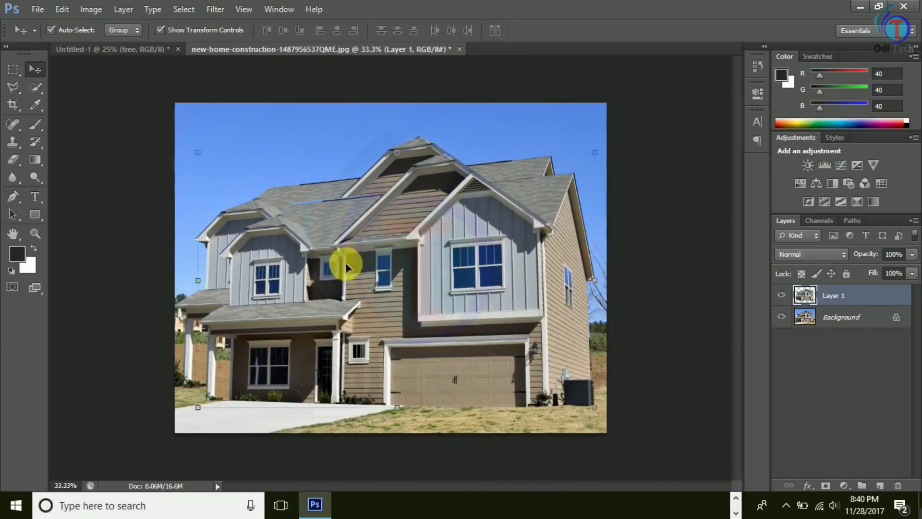
Open the sunset landscape image tree-2435269_960_720
{"action": "left_click", "coordinate": [34, 10]}
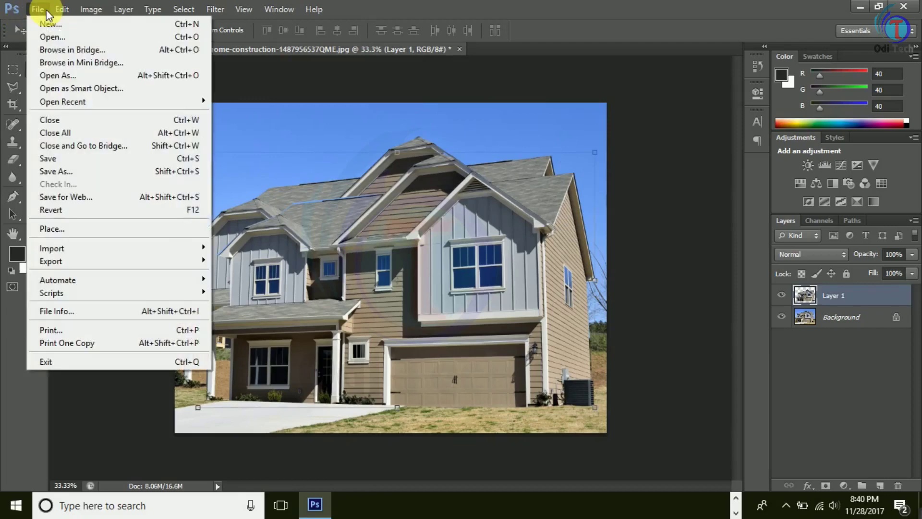
{"action": "left_click", "coordinate": [43, 37]}
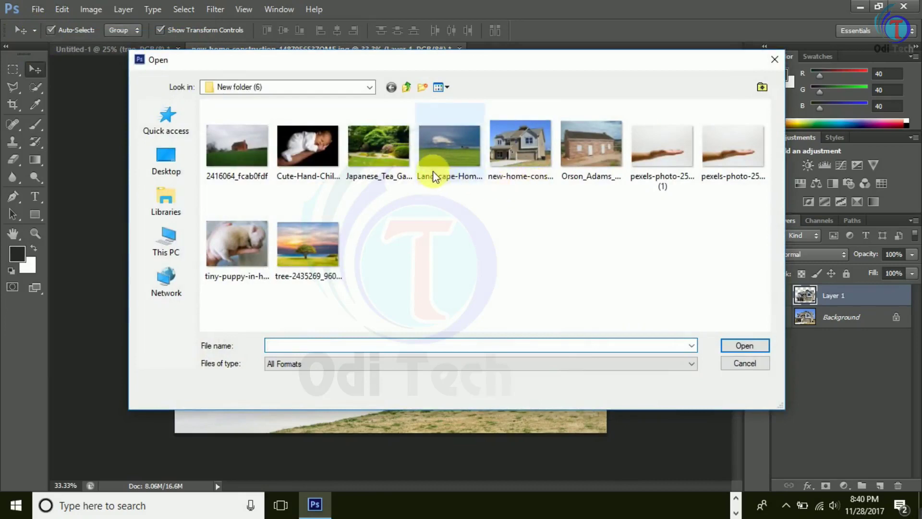
{"action": "left_click", "coordinate": [303, 252]}
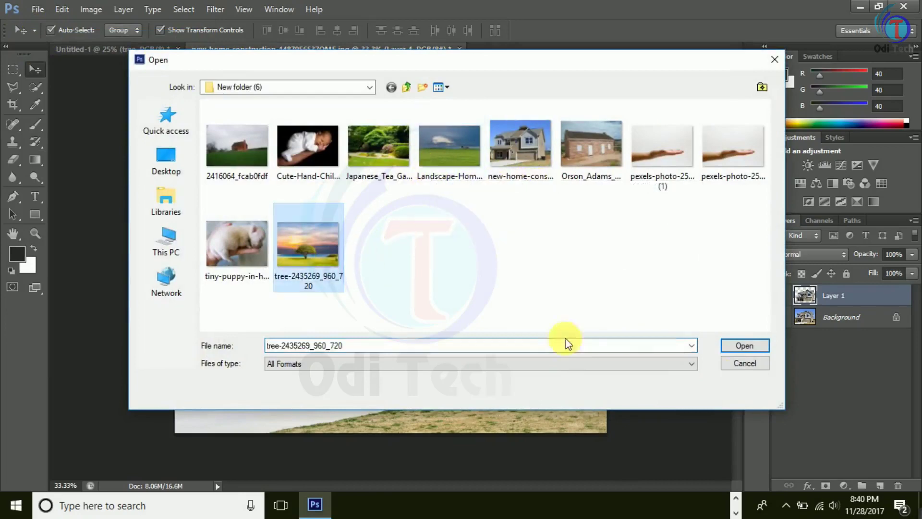
{"action": "left_click", "coordinate": [750, 348]}
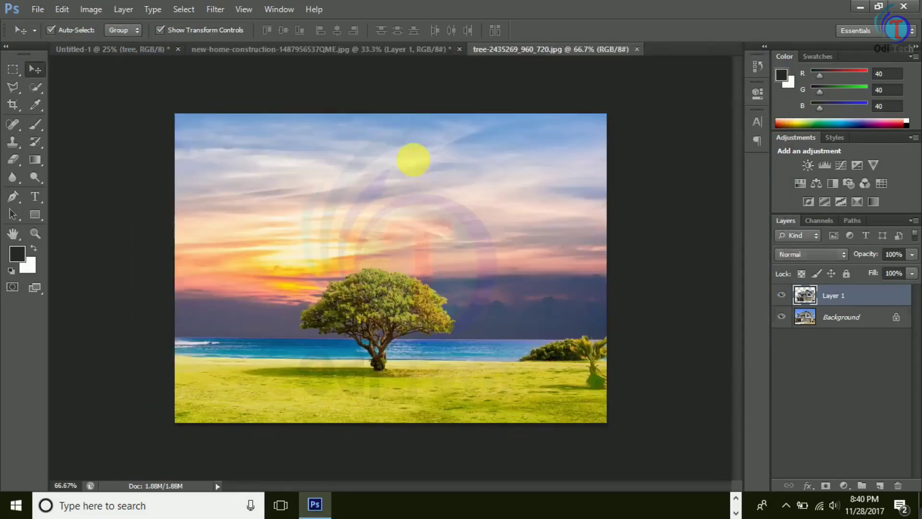
Bring the cut-out house layer from the house photo into the tree landscape image and position it over the scene
{"action": "left_click", "coordinate": [370, 51]}
{"action": "left_click_drag", "start_coordinate": [420, 281], "coordinate": [516, 212]}
{"action": "left_click_drag", "start_coordinate": [470, 323], "coordinate": [469, 325]}
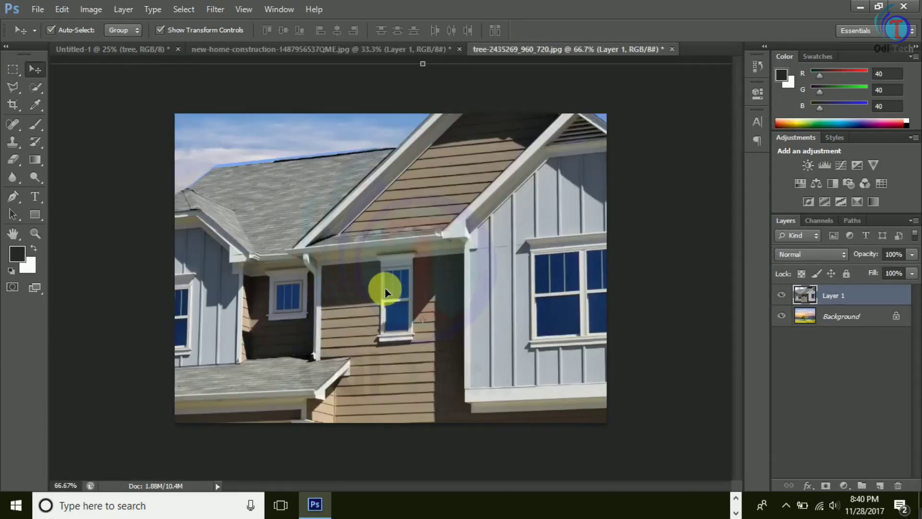
Scale the house layer down to about 40% width and 42% height and move it to the upper middle of the landscape
{"action": "left_click_drag", "start_coordinate": [283, 240], "coordinate": [420, 343]}
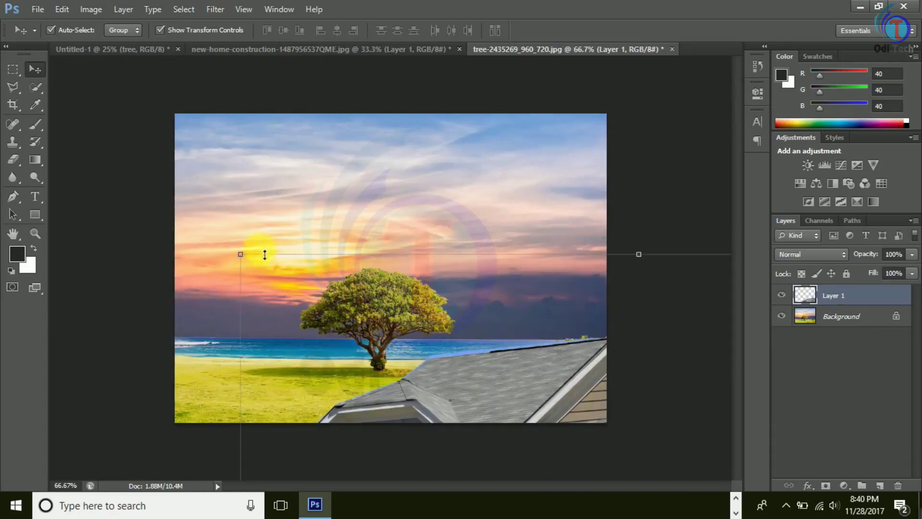
{"action": "left_click_drag", "start_coordinate": [242, 256], "coordinate": [487, 374]}
{"action": "left_click_drag", "start_coordinate": [557, 416], "coordinate": [220, 157]}
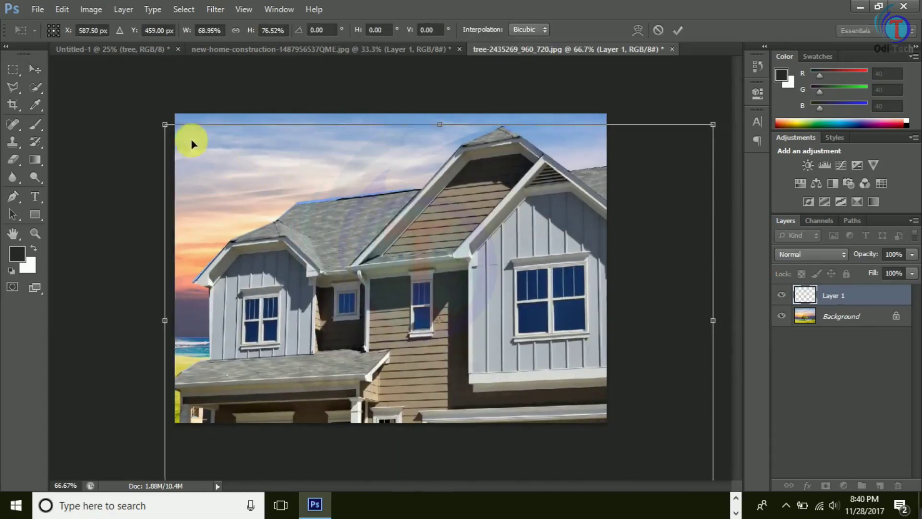
{"action": "left_click_drag", "start_coordinate": [168, 127], "coordinate": [411, 305]}
{"action": "left_click_drag", "start_coordinate": [546, 383], "coordinate": [377, 206]}
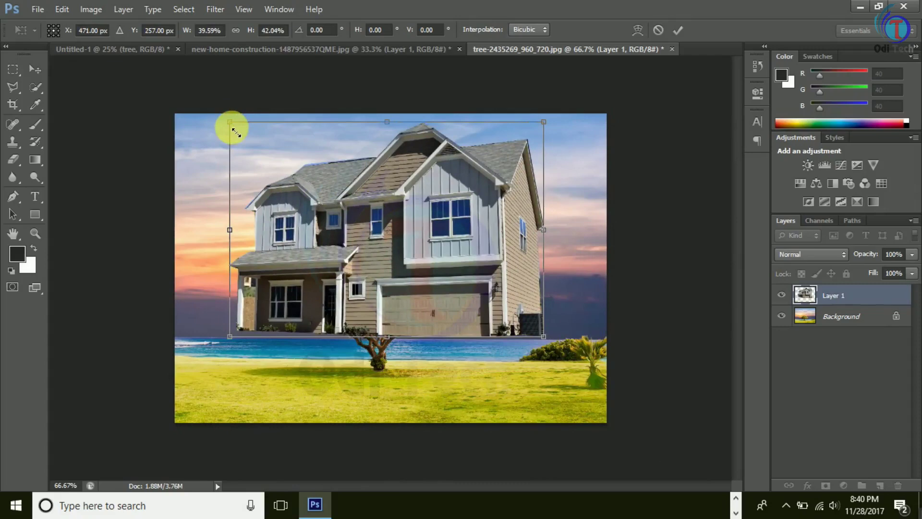
Shrink the house further and place it on the lawn in the lower-right part of the landscape, just beside the tree
{"action": "left_click_drag", "start_coordinate": [249, 152], "coordinate": [311, 197]}
{"action": "left_click_drag", "start_coordinate": [422, 246], "coordinate": [472, 332]}
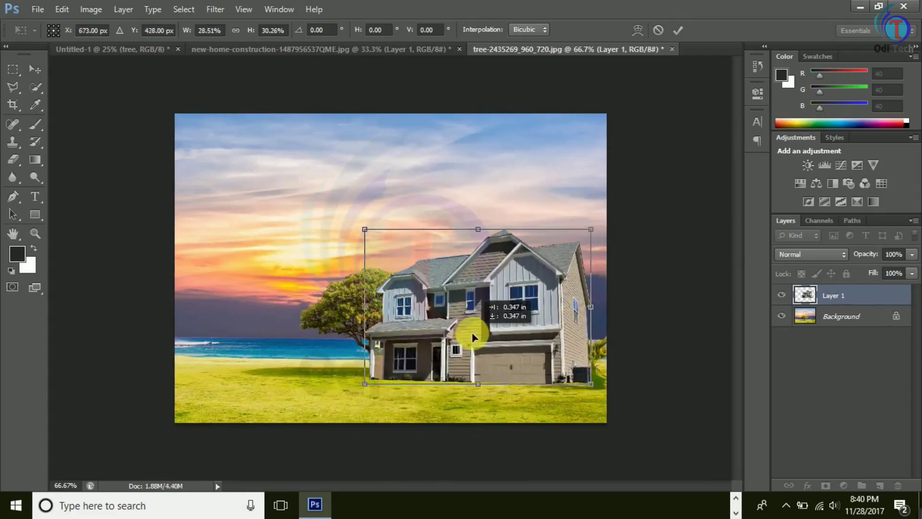
{"action": "left_click_drag", "start_coordinate": [384, 274], "coordinate": [381, 306]}
{"action": "left_click_drag", "start_coordinate": [361, 261], "coordinate": [377, 299]}
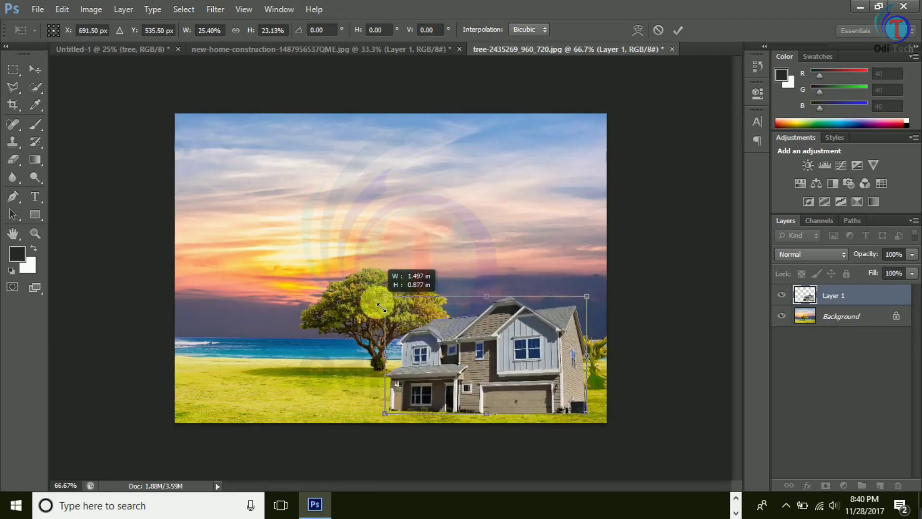
{"action": "left_click_drag", "start_coordinate": [442, 382], "coordinate": [494, 365]}
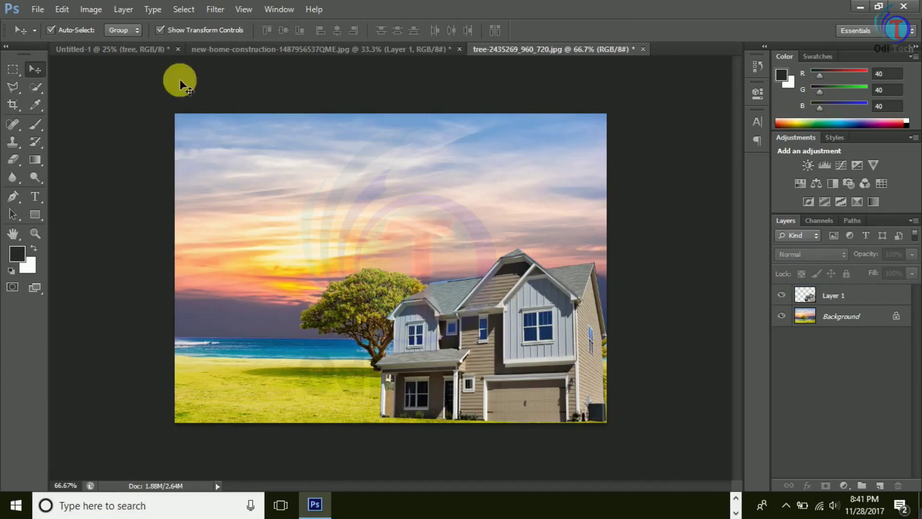
Return to the new-home-construction photo, choose the Magnetic Lasso tool and delete the copied house layer, leaving only the Background
{"action": "left_click", "coordinate": [353, 47]}
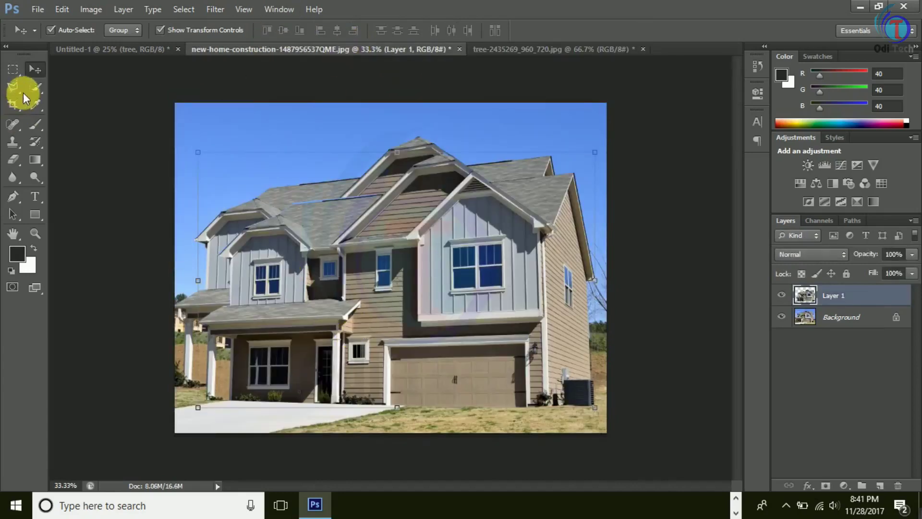
{"action": "left_click_drag", "start_coordinate": [22, 91], "coordinate": [68, 111]}
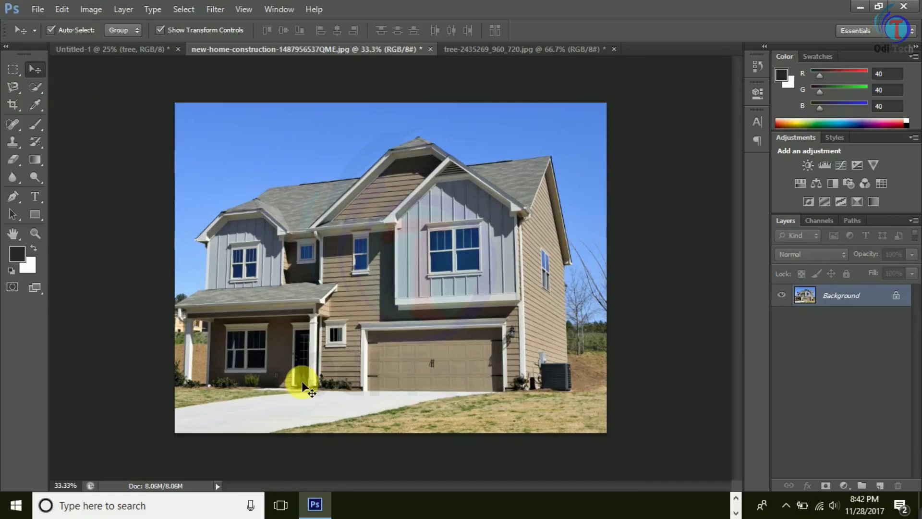
{"action": "key", "text": "ctrl+plus"}
{"action": "key", "text": "ctrl+plus"}
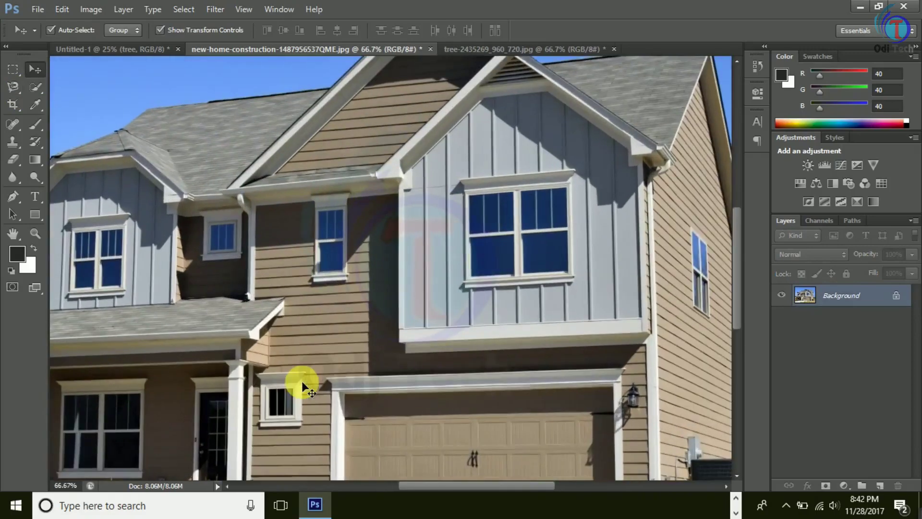
{"action": "left_click_drag", "start_coordinate": [193, 286], "coordinate": [521, 346]}
{"action": "left_click_drag", "start_coordinate": [458, 227], "coordinate": [400, 447]}
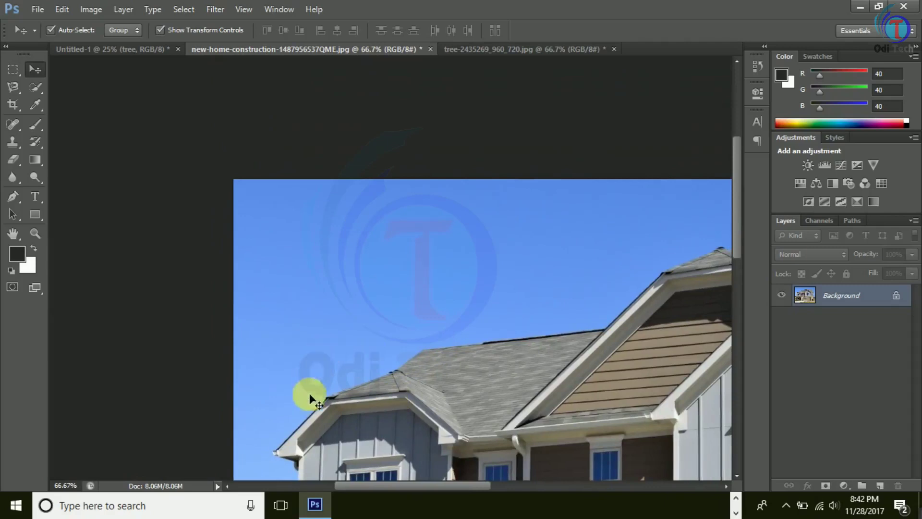
Trace the house's roofline with the Magnetic Lasso, starting at the left eave and following the ridges and gables to the right-hand roof
{"action": "left_click", "coordinate": [18, 87]}
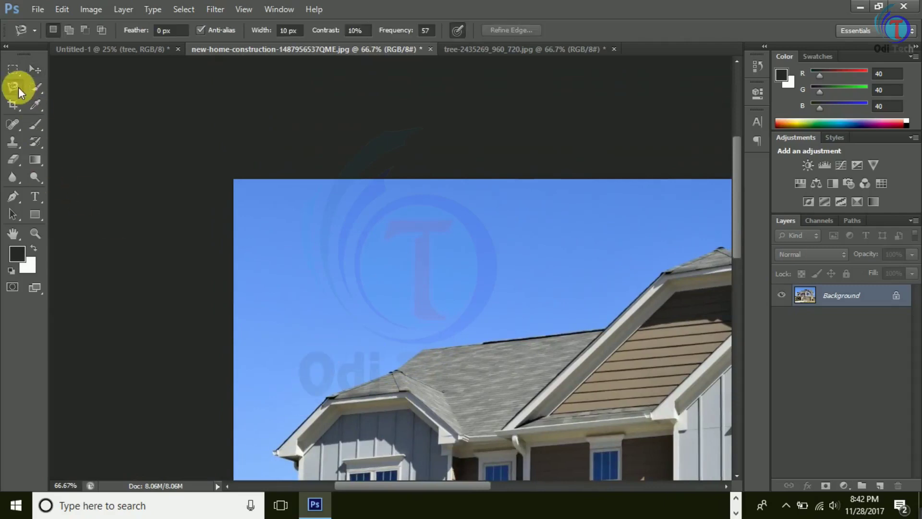
{"action": "left_click", "coordinate": [274, 453]}
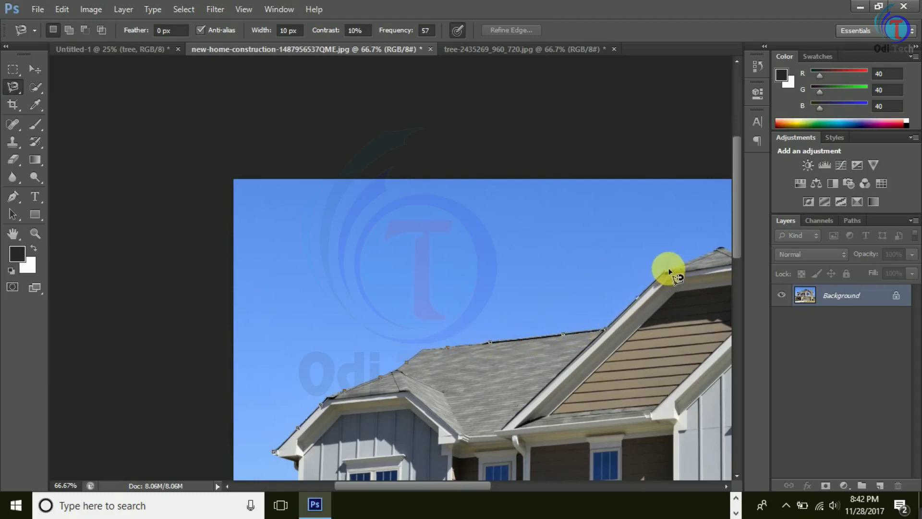
{"action": "mouse_move", "coordinate": [666, 268]}
{"action": "left_mouse_down"}
{"action": "mouse_move", "coordinate": [598, 303]}
{"action": "mouse_move", "coordinate": [463, 346]}
{"action": "mouse_move", "coordinate": [472, 354]}
{"action": "left_mouse_up"}
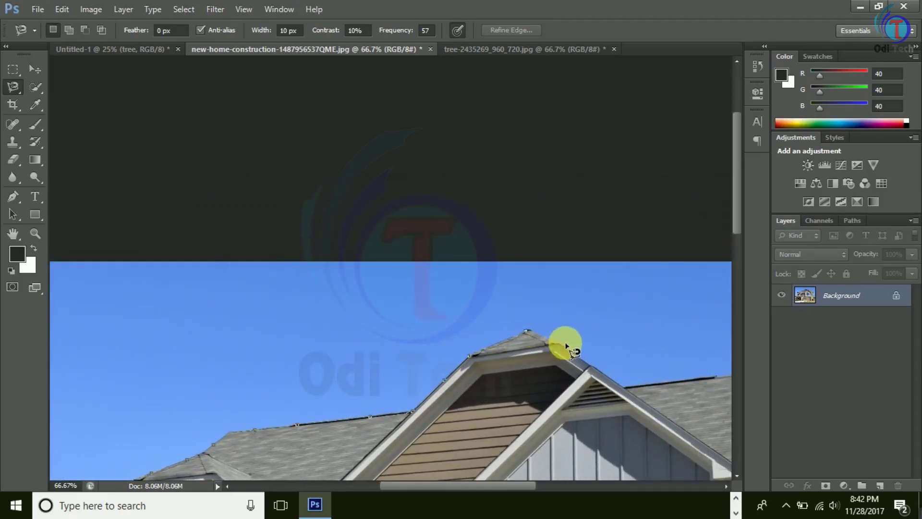
{"action": "mouse_move", "coordinate": [634, 392]}
{"action": "left_mouse_down"}
{"action": "mouse_move", "coordinate": [422, 391]}
{"action": "mouse_move", "coordinate": [456, 395]}
{"action": "left_mouse_up"}
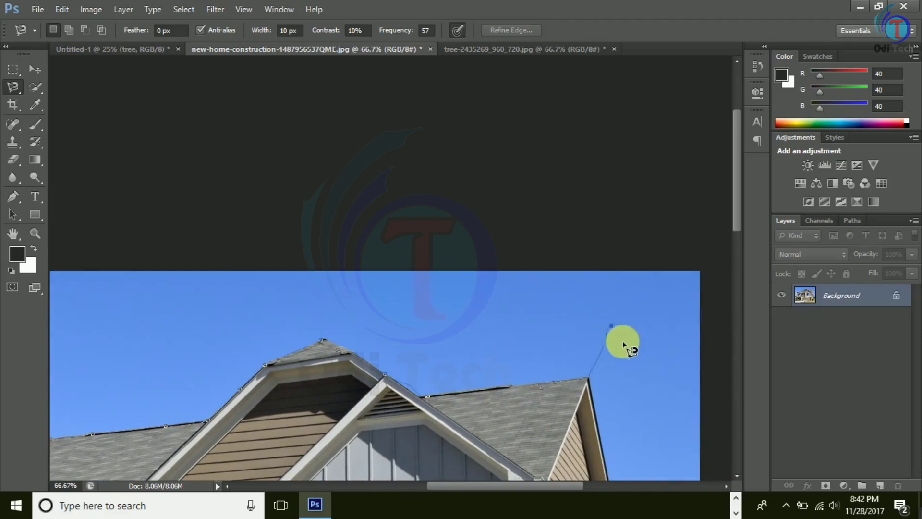
{"action": "left_click_drag", "start_coordinate": [622, 387], "coordinate": [586, 329]}
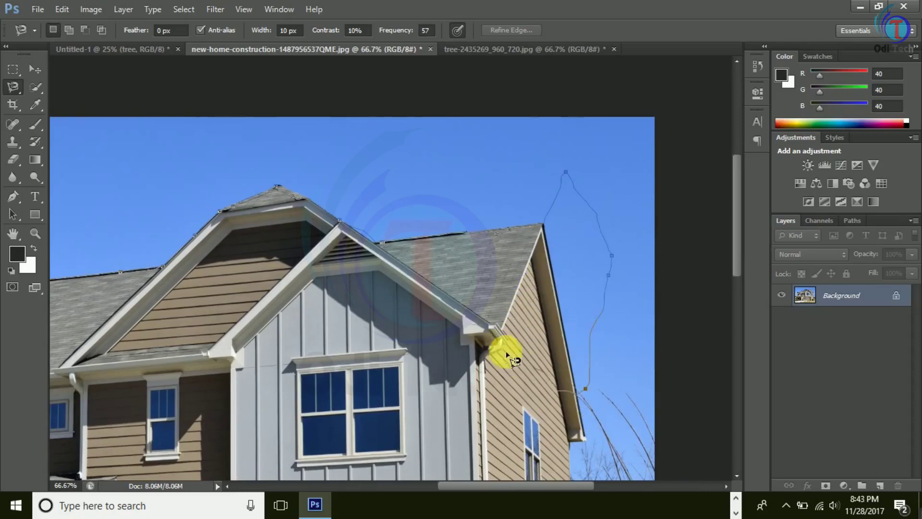
Remove the Magnetic Lasso anchor points back along the roofline and abandon the trace
{"action": "key", "text": "Delete"}
{"action": "key", "text": "Delete"}
{"action": "key", "text": "Delete"}
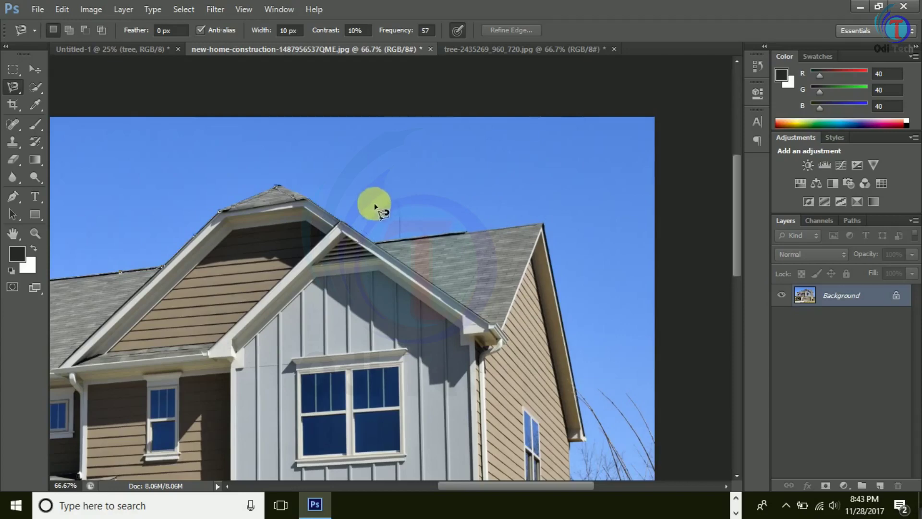
{"action": "key", "text": "Delete"}
{"action": "key", "text": "Delete"}
{"action": "key", "text": "Delete"}
{"action": "key", "text": "Delete"}
{"action": "key", "text": "Delete"}
{"action": "key", "text": "Delete"}
{"action": "key", "text": "Delete"}
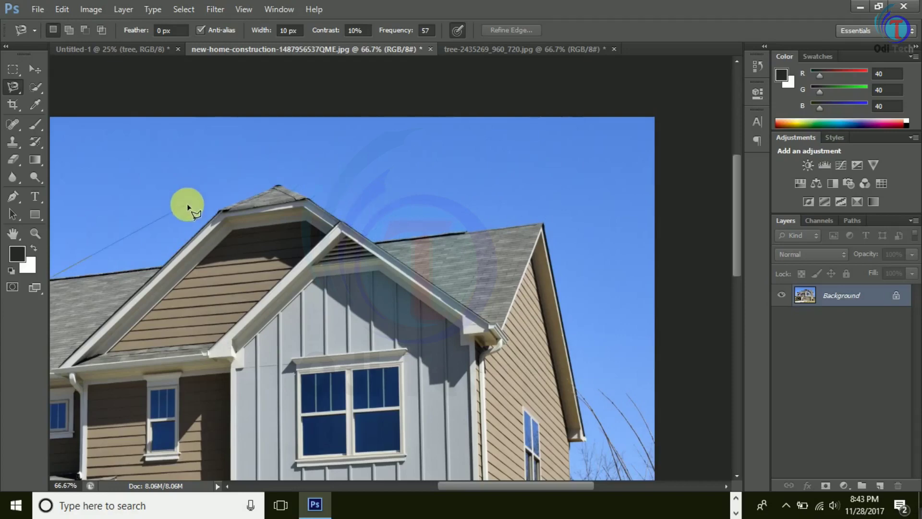
{"action": "scroll", "coordinate": [187, 204], "scroll_direction": "down", "scroll_amount": 1}
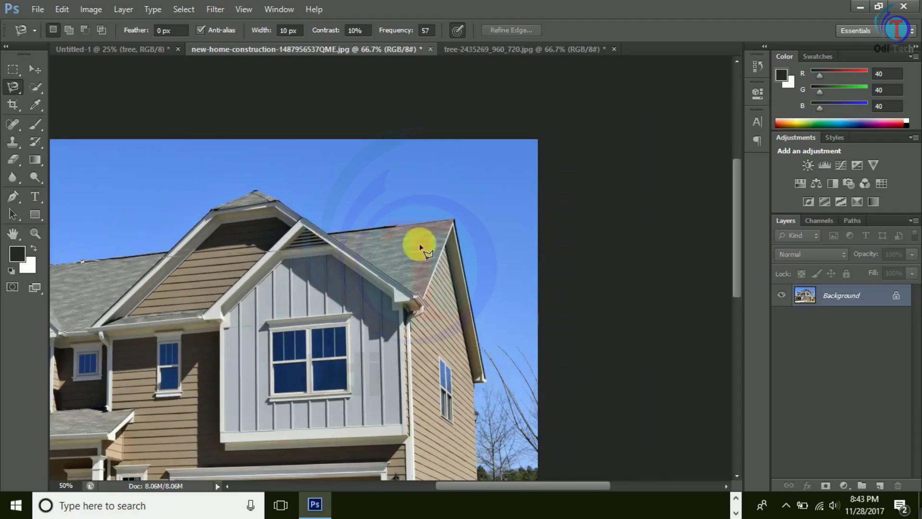
{"action": "left_click", "coordinate": [497, 55]}
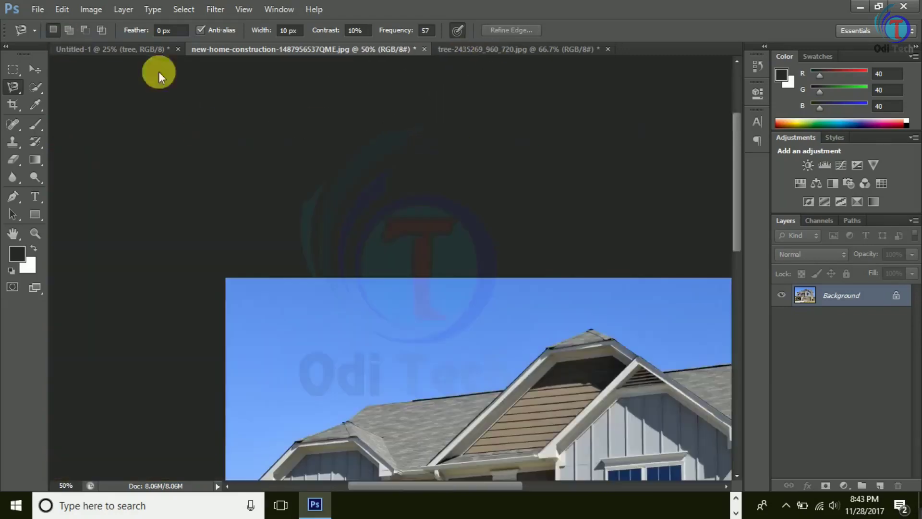
Open the image Japanese_Tea_Garden_(San_Francisco,_California)
{"action": "key", "text": "ctrl+o"}
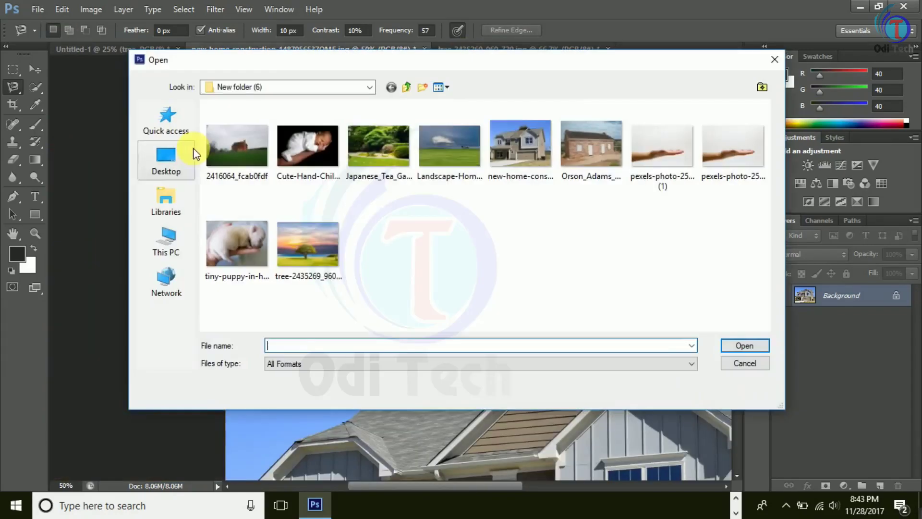
{"action": "left_click", "coordinate": [384, 152]}
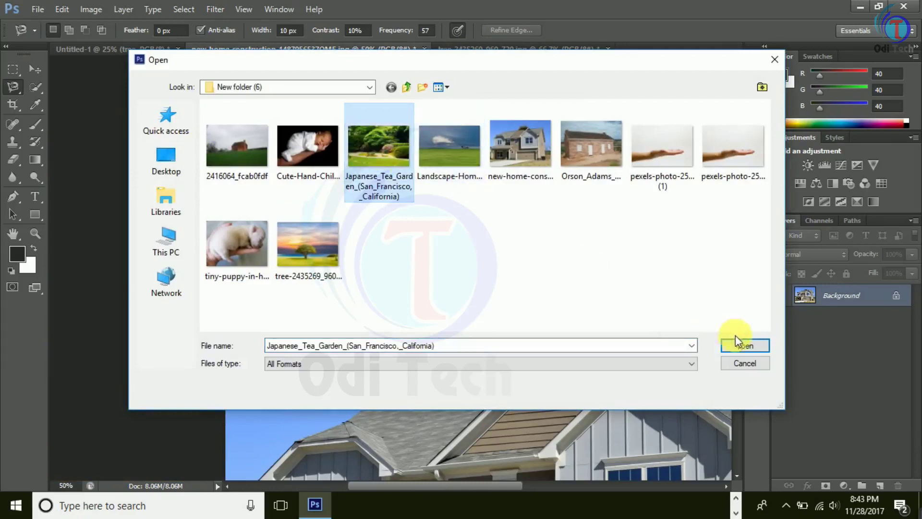
{"action": "left_click", "coordinate": [743, 346]}
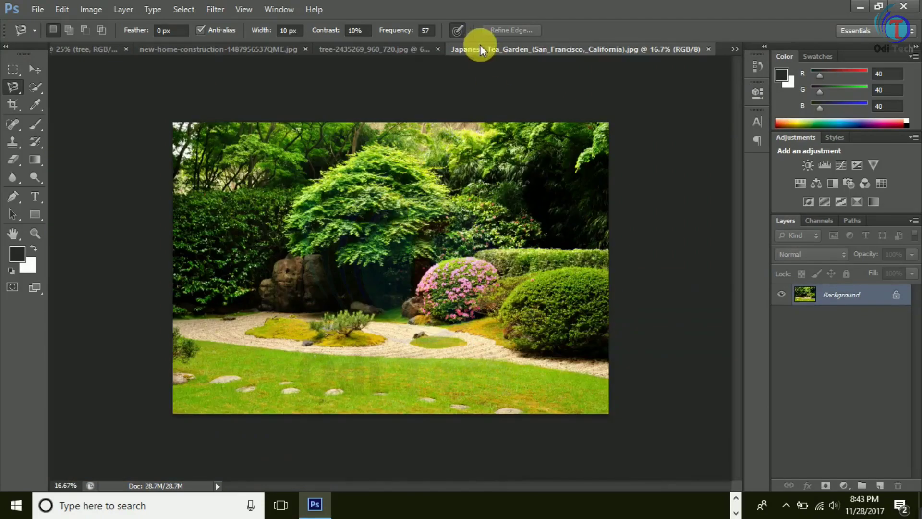
Switch to the freehand Lasso tool and outline a rounded patch of lawn in the garden's foreground
{"action": "right_click", "coordinate": [18, 88]}
{"action": "left_click", "coordinate": [46, 87]}
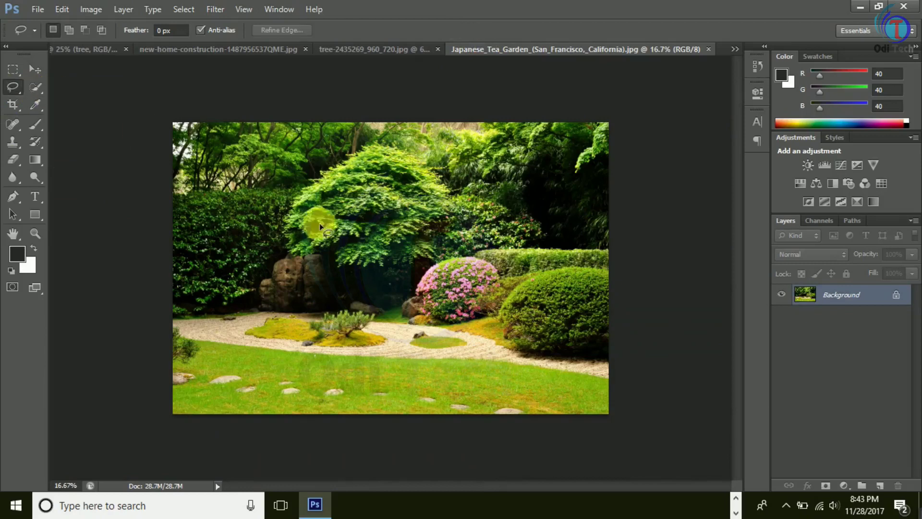
{"action": "mouse_move", "coordinate": [308, 349]}
{"action": "left_mouse_down"}
{"action": "mouse_move", "coordinate": [372, 354]}
{"action": "mouse_move", "coordinate": [351, 405]}
{"action": "mouse_move", "coordinate": [306, 358]}
{"action": "left_mouse_up"}
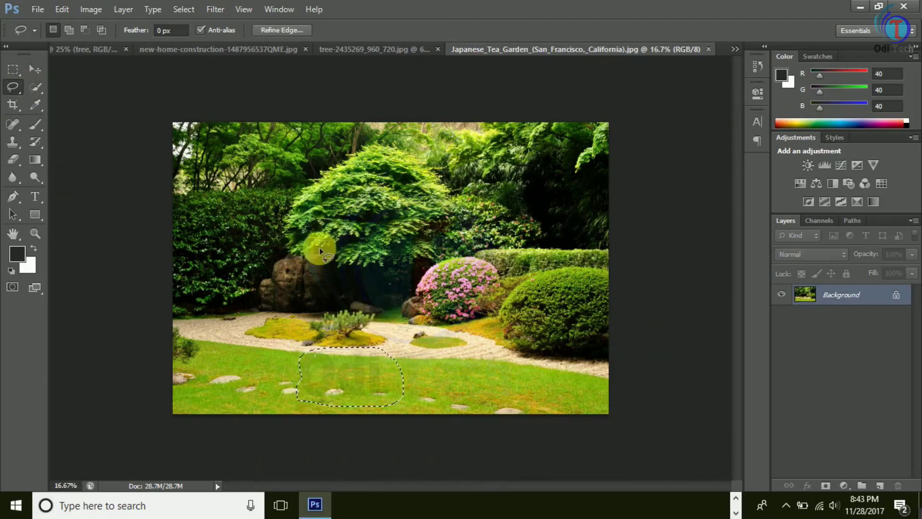
Draw a freehand Lasso selection around the foliage of the large rounded tree in the middle of the garden
{"action": "mouse_move", "coordinate": [285, 232]}
{"action": "left_mouse_down"}
{"action": "mouse_move", "coordinate": [290, 198]}
{"action": "mouse_move", "coordinate": [375, 150]}
{"action": "left_mouse_up"}
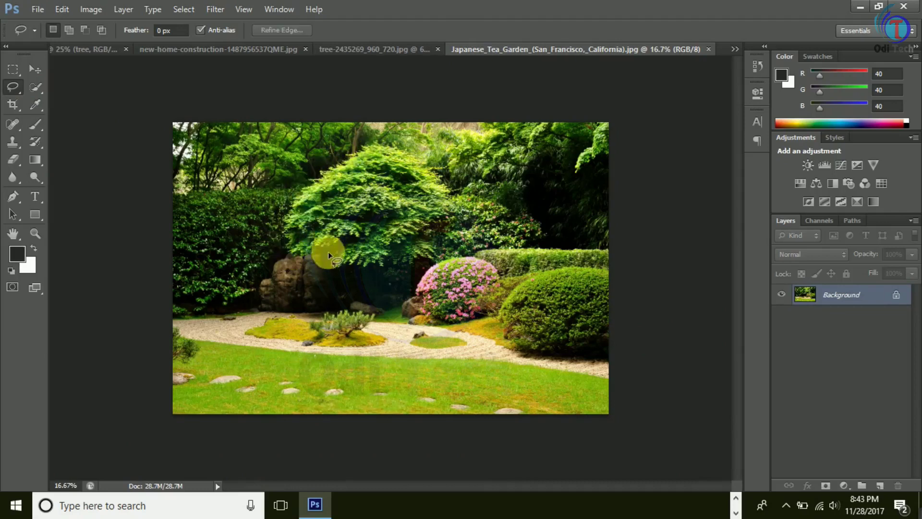
{"action": "mouse_move", "coordinate": [295, 246]}
{"action": "left_mouse_down"}
{"action": "mouse_move", "coordinate": [298, 205]}
{"action": "mouse_move", "coordinate": [333, 175]}
{"action": "left_mouse_up"}
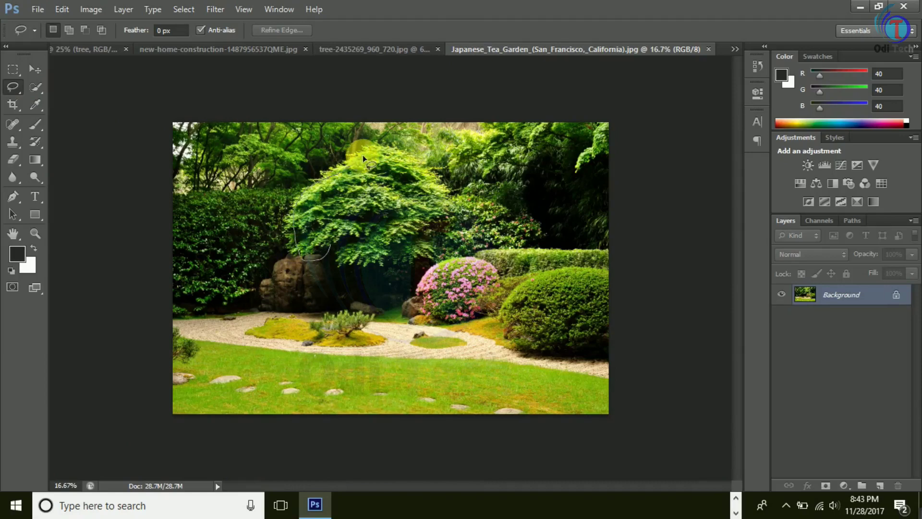
{"action": "mouse_move", "coordinate": [394, 148]}
{"action": "left_mouse_down"}
{"action": "mouse_move", "coordinate": [449, 179]}
{"action": "mouse_move", "coordinate": [451, 218]}
{"action": "left_mouse_up"}
{"action": "left_click_drag", "start_coordinate": [437, 258], "coordinate": [317, 255]}
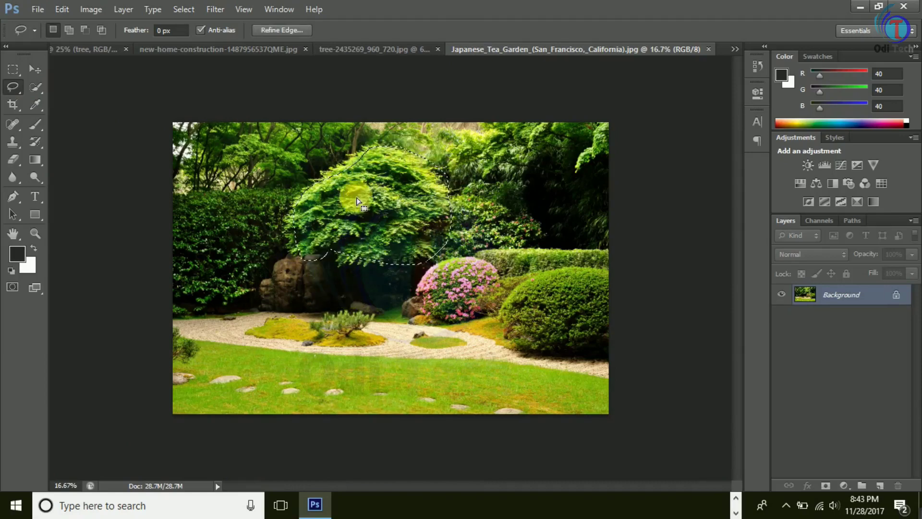
Copy the selected tree foliage to a new layer and move the copy down onto the path and lawn
{"action": "right_click", "coordinate": [358, 184]}
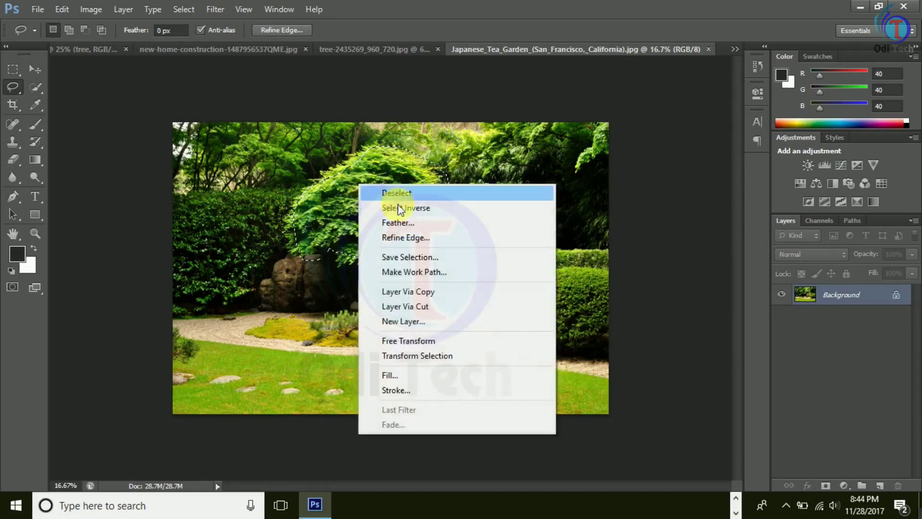
{"action": "left_click", "coordinate": [410, 292]}
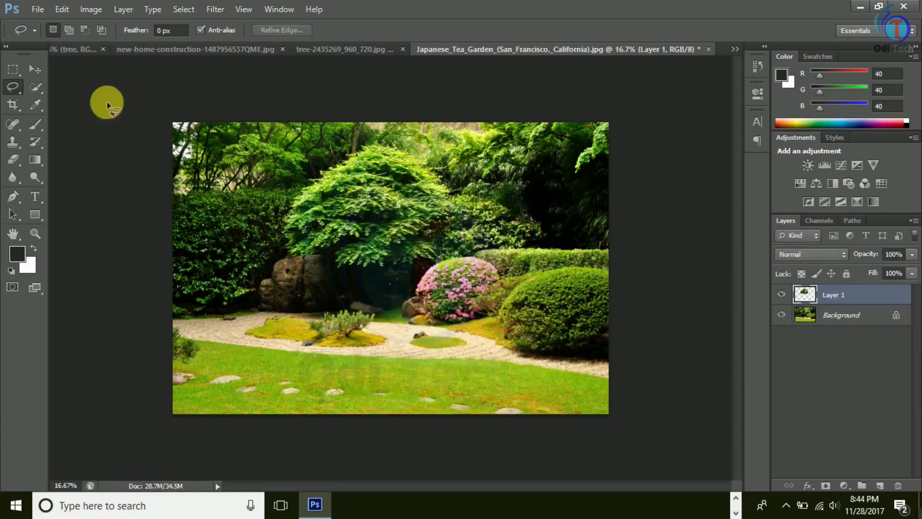
{"action": "left_click", "coordinate": [46, 71]}
{"action": "left_click_drag", "start_coordinate": [426, 241], "coordinate": [333, 342]}
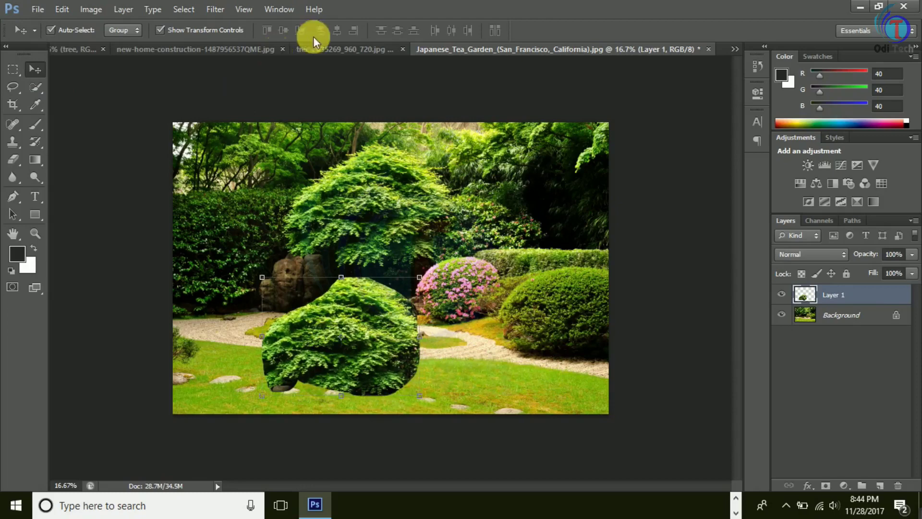
In the tree-2435269_960_720 image, move the house left so it stands over the tree, and return to the garden image
{"action": "left_click", "coordinate": [356, 48]}
{"action": "left_click_drag", "start_coordinate": [504, 352], "coordinate": [347, 299]}
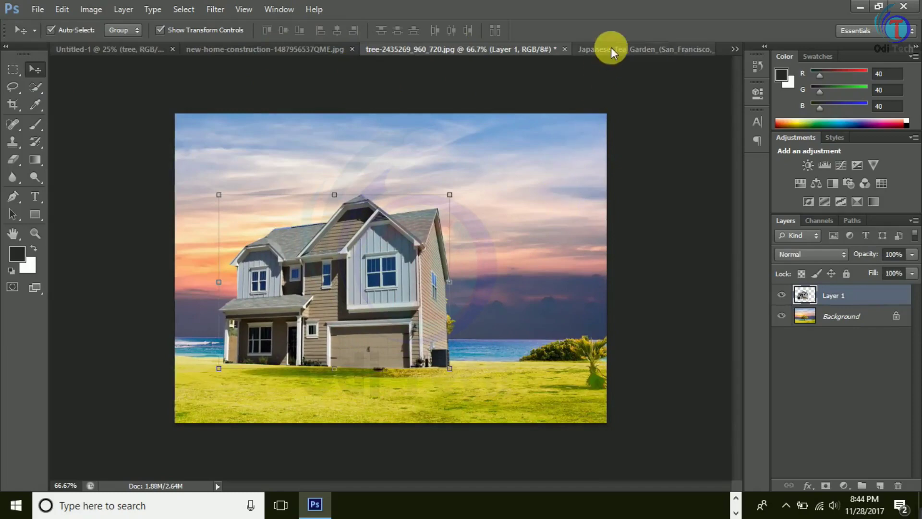
{"action": "left_click", "coordinate": [598, 50]}
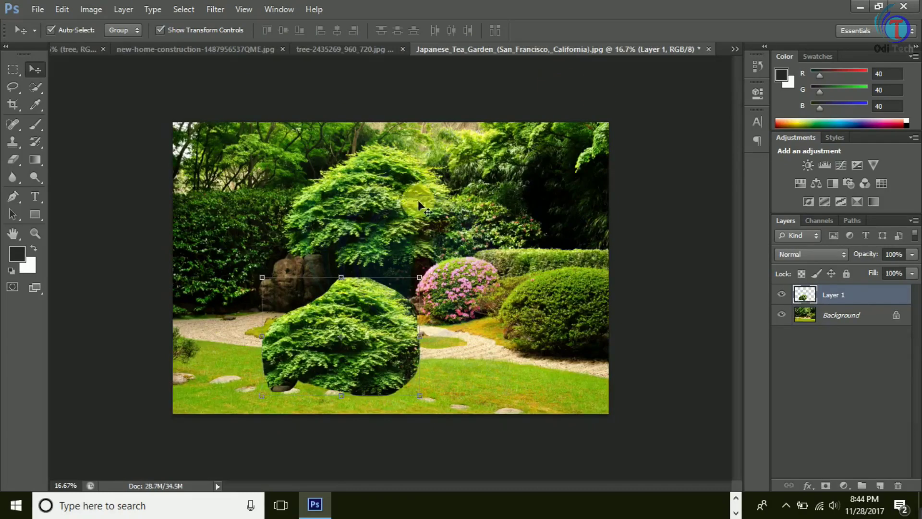
Open the open-hand photo pexels-photo-255527 (1)
{"action": "left_click", "coordinate": [35, 12]}
{"action": "left_click", "coordinate": [48, 32]}
{"action": "left_click", "coordinate": [663, 144]}
{"action": "left_click", "coordinate": [740, 347]}
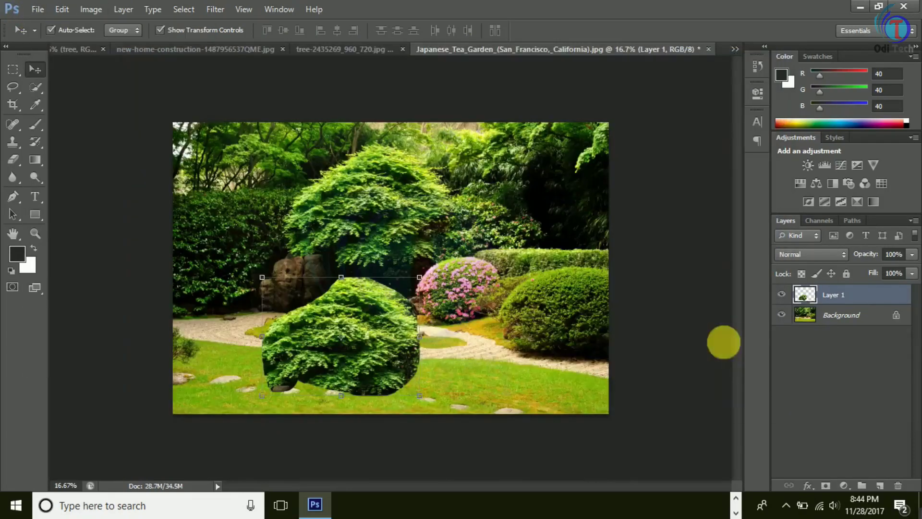
{"action": "left_click", "coordinate": [619, 89]}
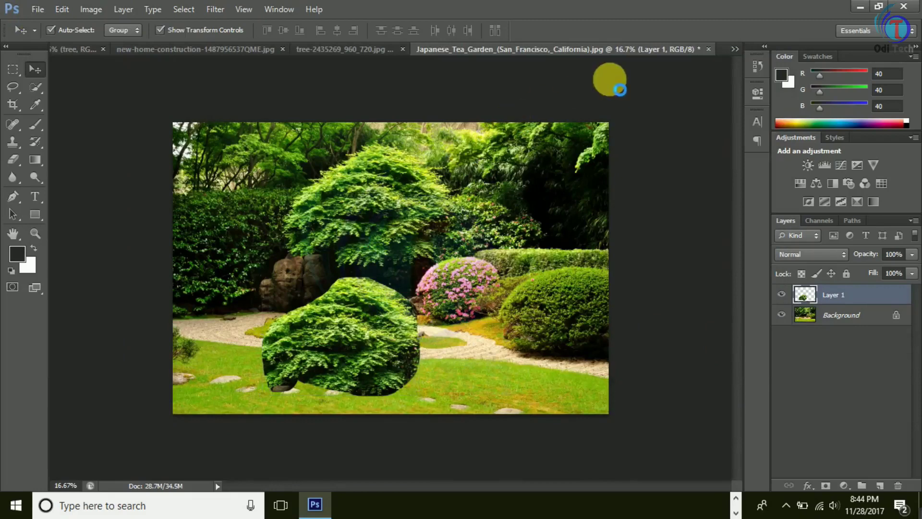
Bring the house layer from the tree landscape image into the hand photo and place it above the palm
{"action": "left_click", "coordinate": [238, 51]}
{"action": "left_click_drag", "start_coordinate": [322, 300], "coordinate": [450, 231]}
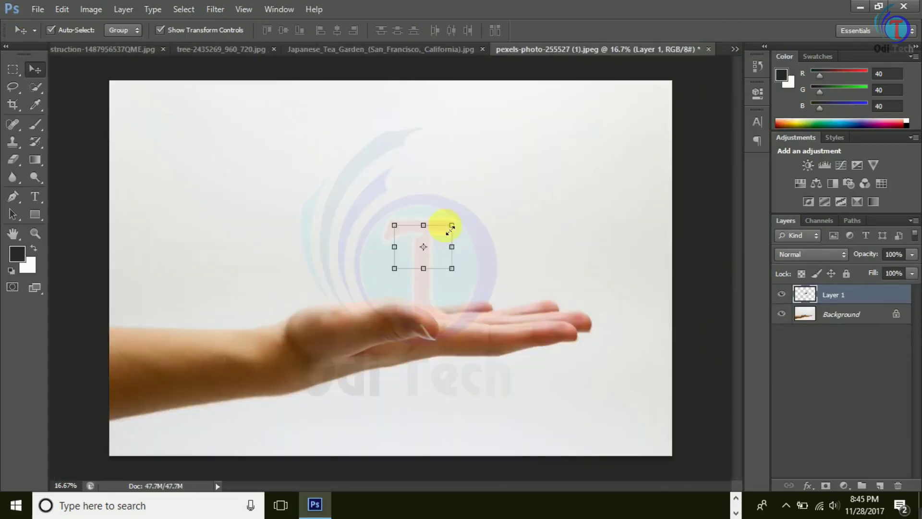
Enlarge the house until it spans the palm and fingers, settle its base on the open hand, and deselect the layer
{"action": "left_click_drag", "start_coordinate": [459, 273], "coordinate": [597, 326]}
{"action": "left_click_drag", "start_coordinate": [394, 226], "coordinate": [314, 124]}
{"action": "mouse_move", "coordinate": [469, 282]}
{"action": "left_mouse_down"}
{"action": "mouse_move", "coordinate": [453, 263]}
{"action": "mouse_move", "coordinate": [456, 274]}
{"action": "left_mouse_up"}
{"action": "key", "text": "Return"}
{"action": "left_click", "coordinate": [617, 197]}
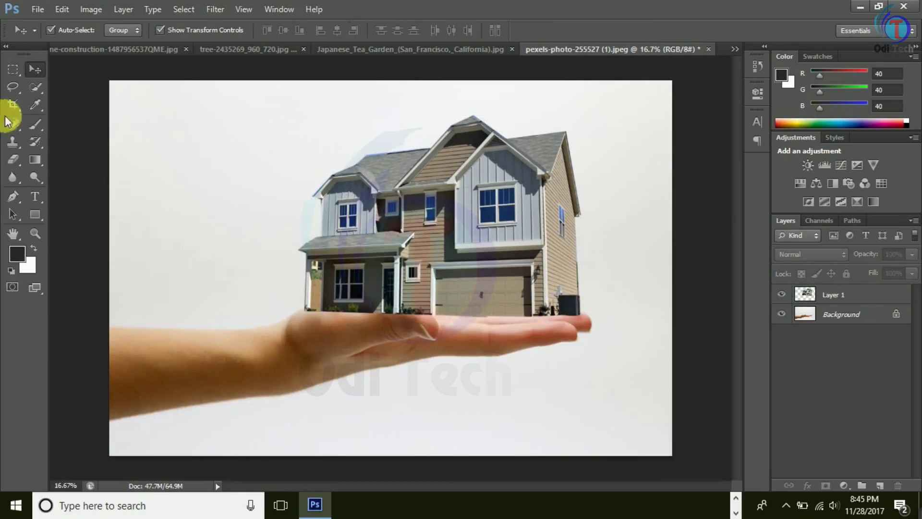
With a size 175 Eraser on Layer 1, erase the house's lower edge where it overlaps the palm, thumb and fingers
{"action": "left_click", "coordinate": [15, 162]}
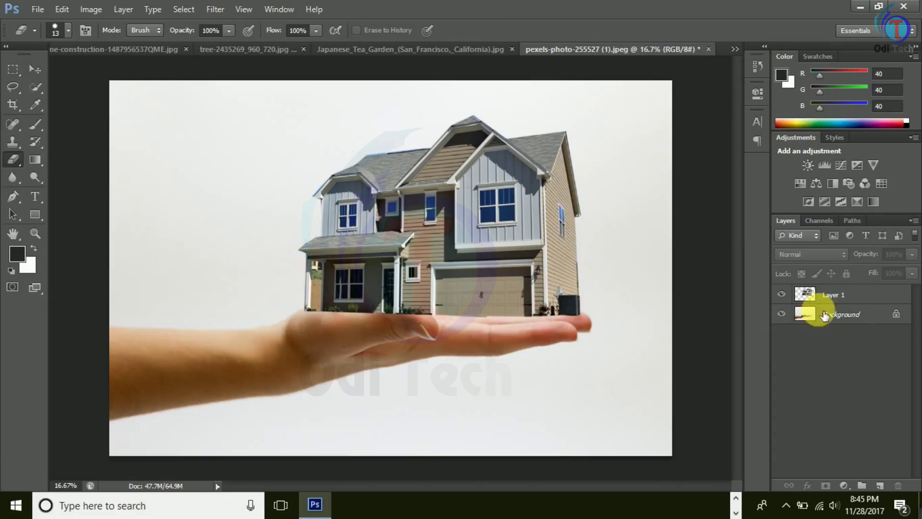
{"action": "left_click", "coordinate": [833, 293]}
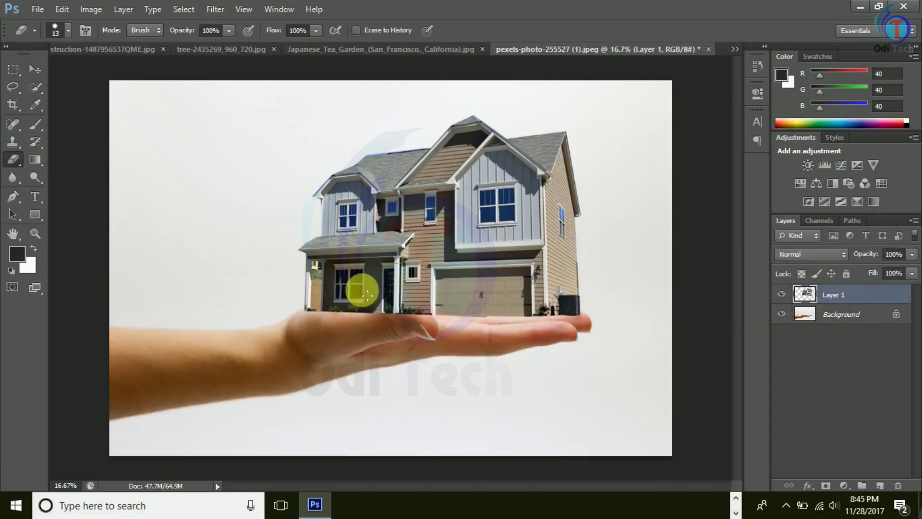
{"action": "key", "text": "bracketright"}
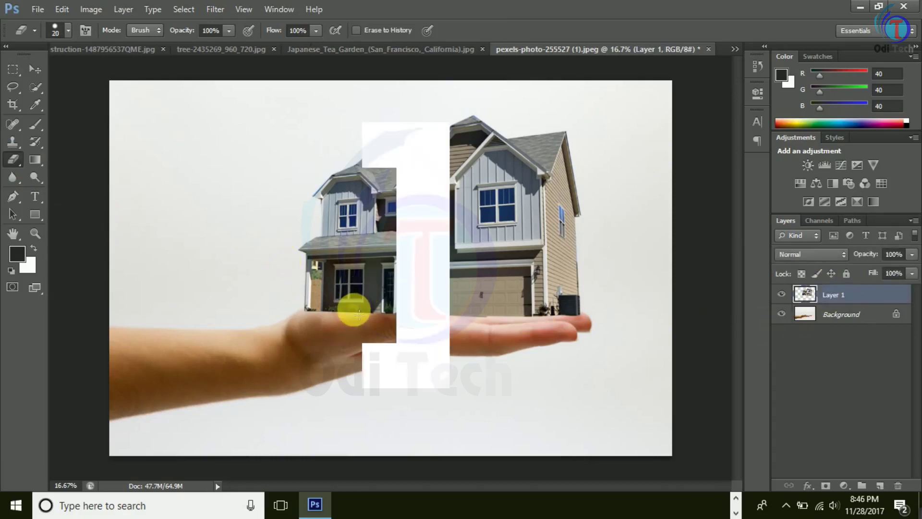
{"action": "key", "text": "bracketleft"}
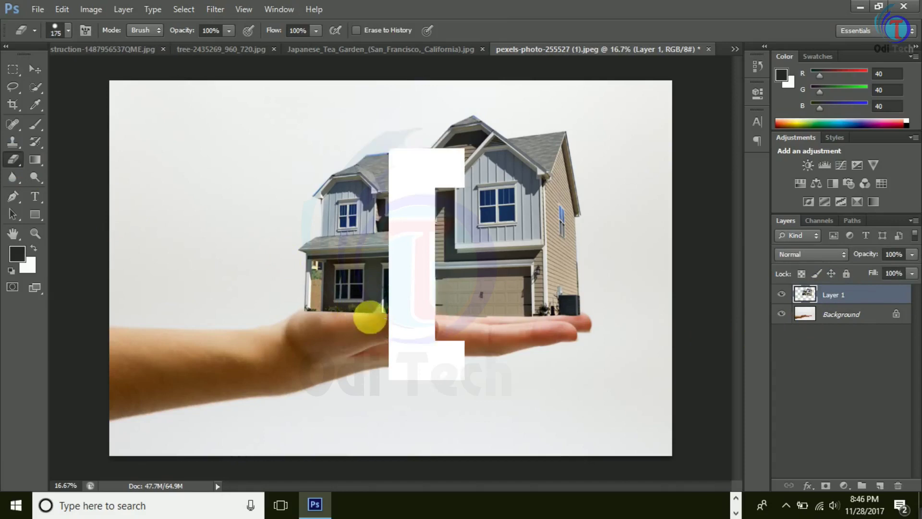
{"action": "key", "text": "bracketleft"}
{"action": "key", "text": "bracketright"}
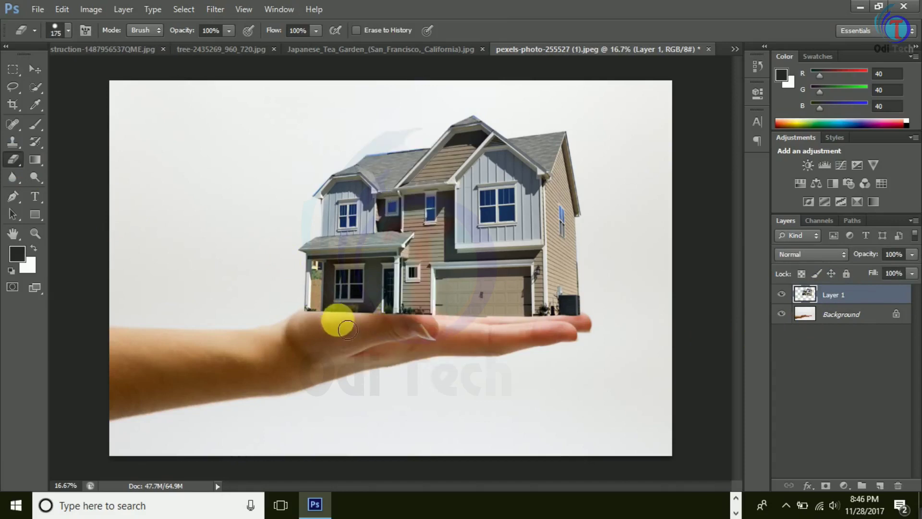
{"action": "mouse_move", "coordinate": [316, 319]}
{"action": "left_mouse_down"}
{"action": "mouse_move", "coordinate": [447, 336]}
{"action": "mouse_move", "coordinate": [356, 325]}
{"action": "mouse_move", "coordinate": [441, 328]}
{"action": "mouse_move", "coordinate": [465, 341]}
{"action": "mouse_move", "coordinate": [431, 340]}
{"action": "mouse_move", "coordinate": [504, 353]}
{"action": "mouse_move", "coordinate": [561, 343]}
{"action": "mouse_move", "coordinate": [526, 333]}
{"action": "mouse_move", "coordinate": [597, 334]}
{"action": "mouse_move", "coordinate": [329, 324]}
{"action": "mouse_move", "coordinate": [156, 410]}
{"action": "mouse_move", "coordinate": [154, 419]}
{"action": "mouse_move", "coordinate": [483, 367]}
{"action": "mouse_move", "coordinate": [508, 332]}
{"action": "mouse_move", "coordinate": [444, 363]}
{"action": "left_mouse_up"}
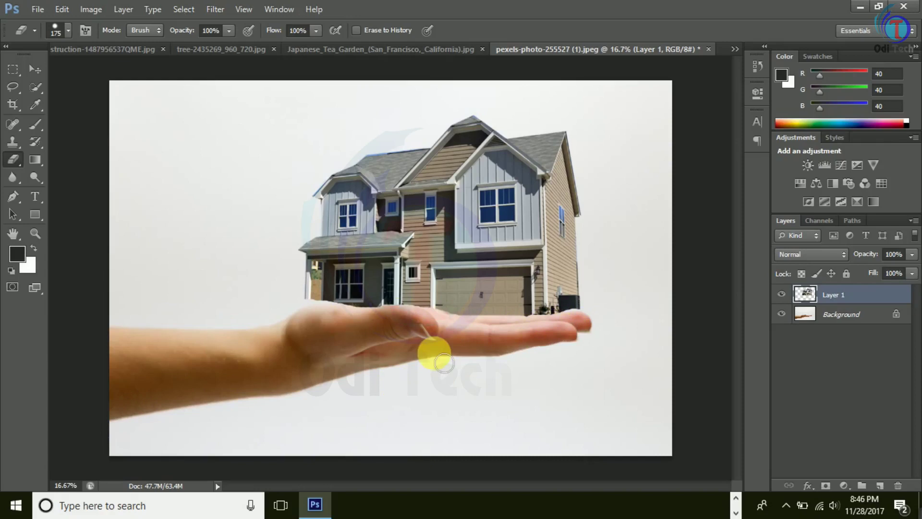
{"action": "left_click_drag", "start_coordinate": [444, 363], "coordinate": [511, 355]}
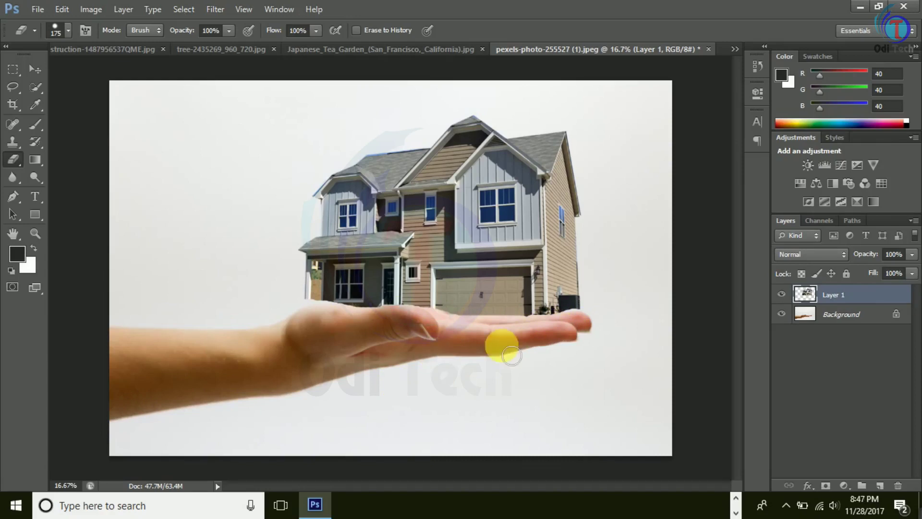